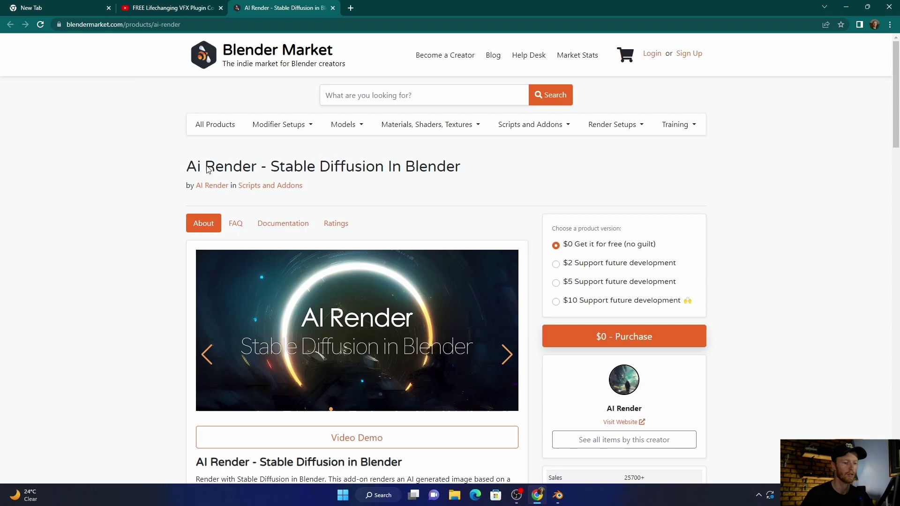
Switch to Blender and open Preferences on the Add-ons page
click(555, 498)
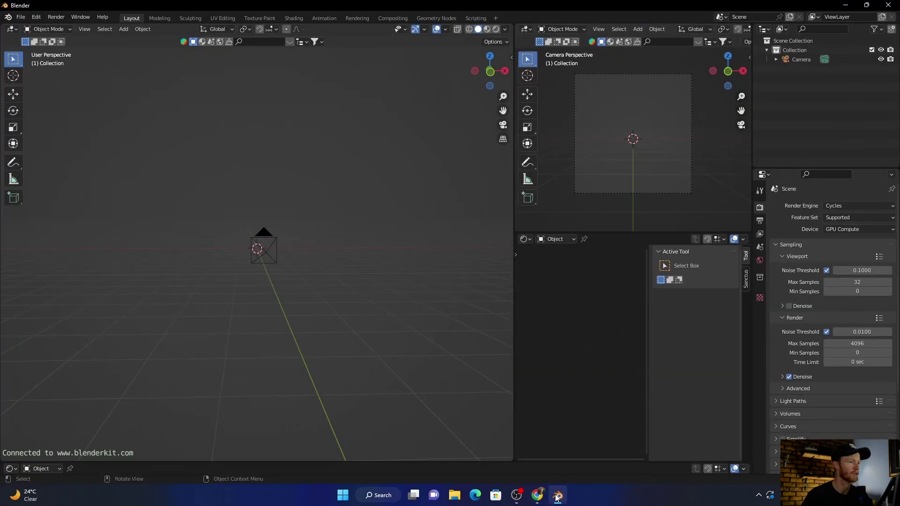
middle_drag(170, 294, 199, 300)
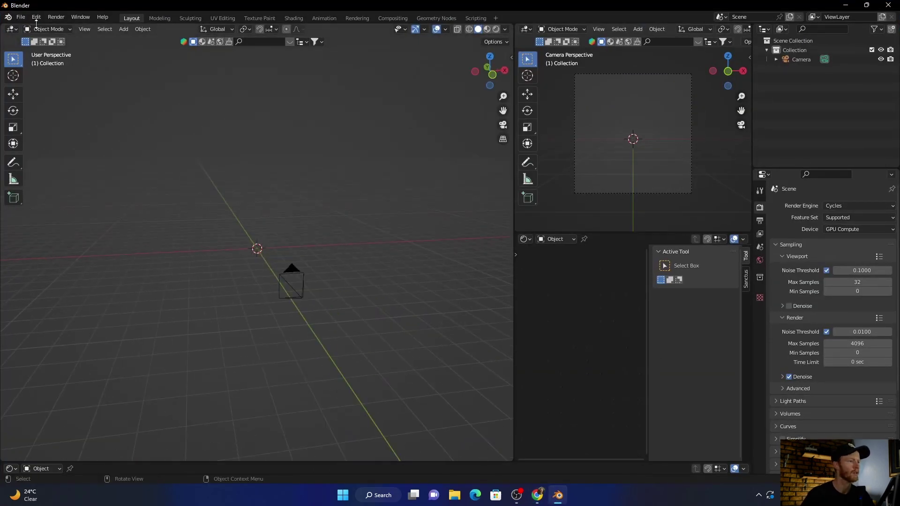
click(40, 18)
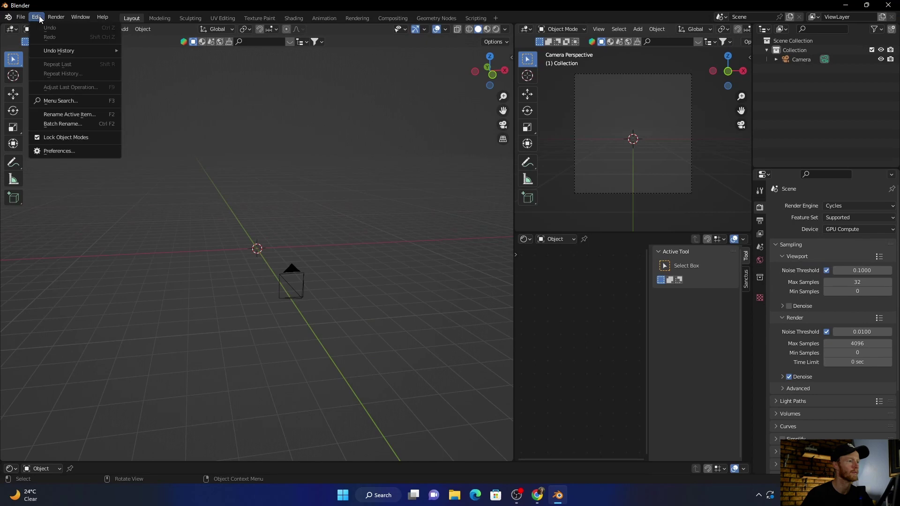
click(66, 149)
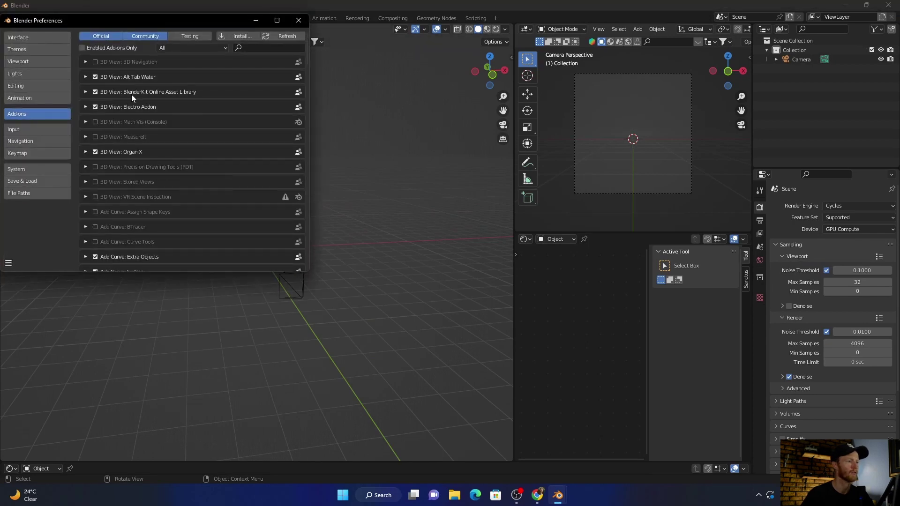
Browse Downloads to AI-Render-v0-6-8.zip, then close the file browser without installing
click(247, 39)
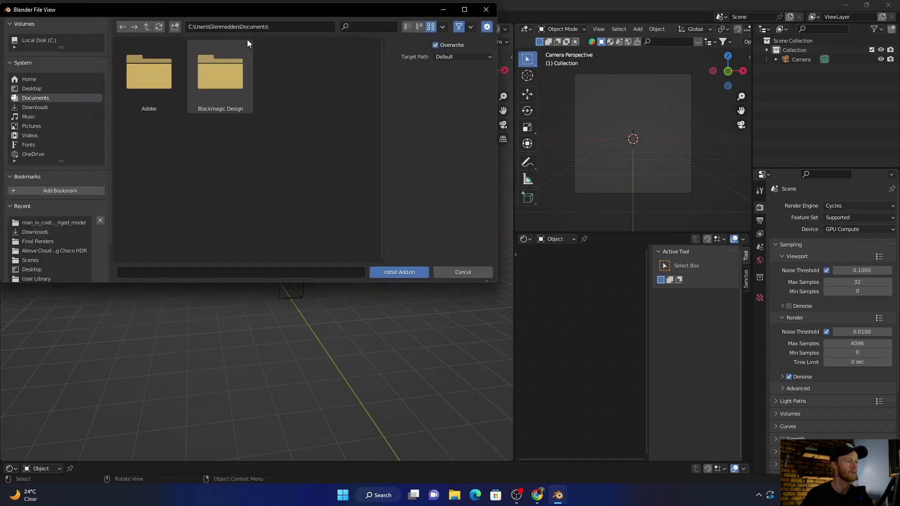
click(33, 107)
scroll(135, 117, down, 5)
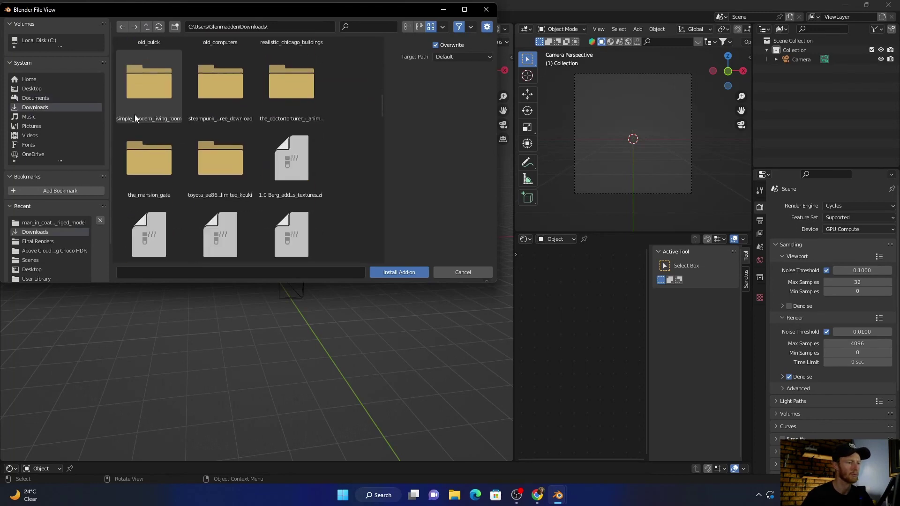
scroll(136, 122, down, 5)
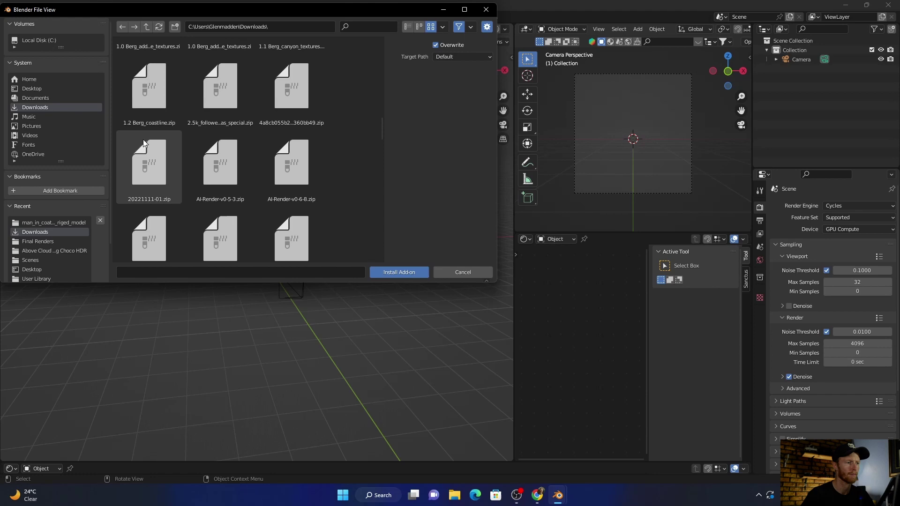
click(291, 163)
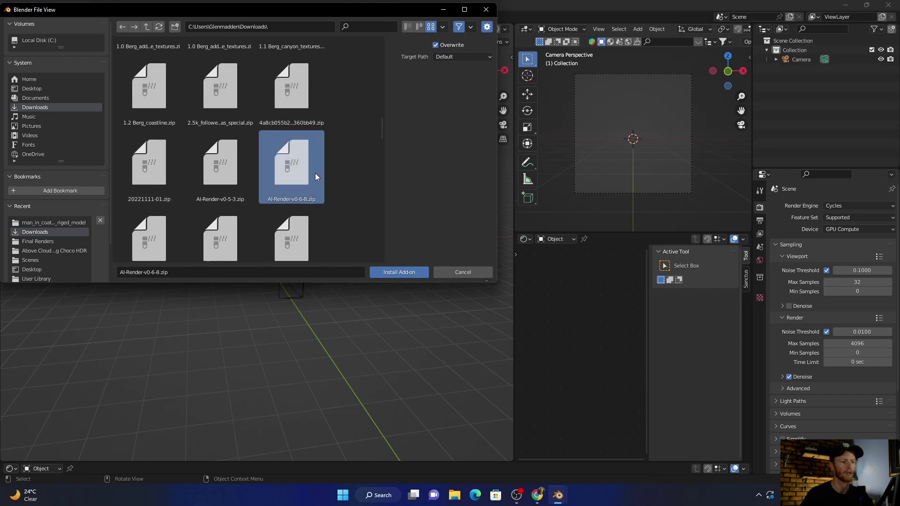
click(486, 9)
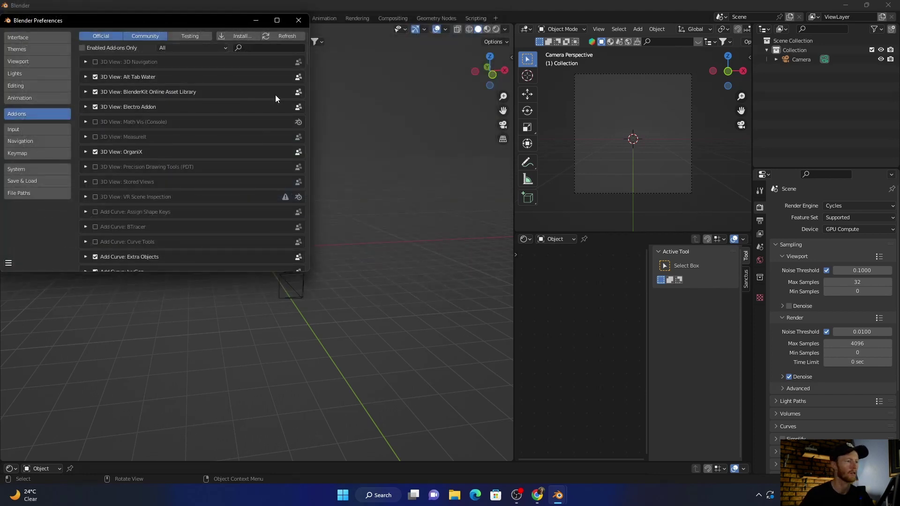
Search the add-ons for 'ai', expand AI Render, and follow its Sign Up For DreamStudio (free) link
click(248, 49)
text(ai)
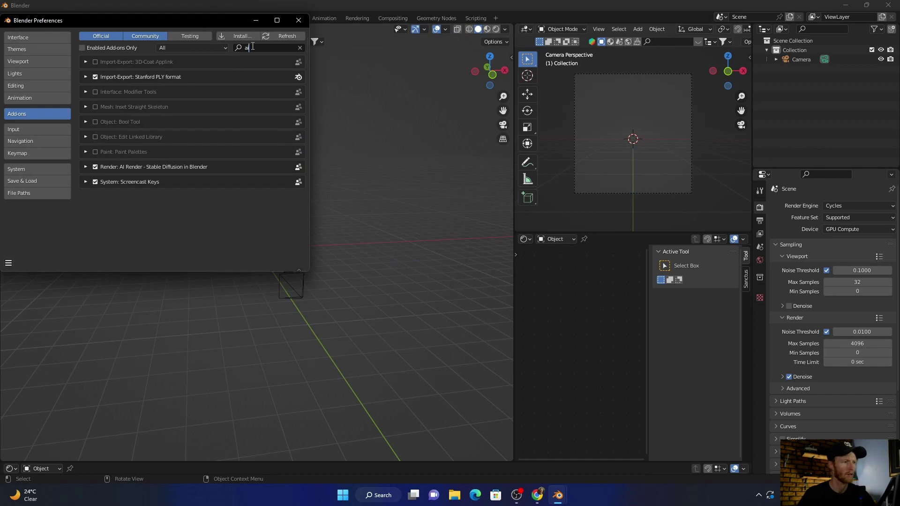
click(86, 166)
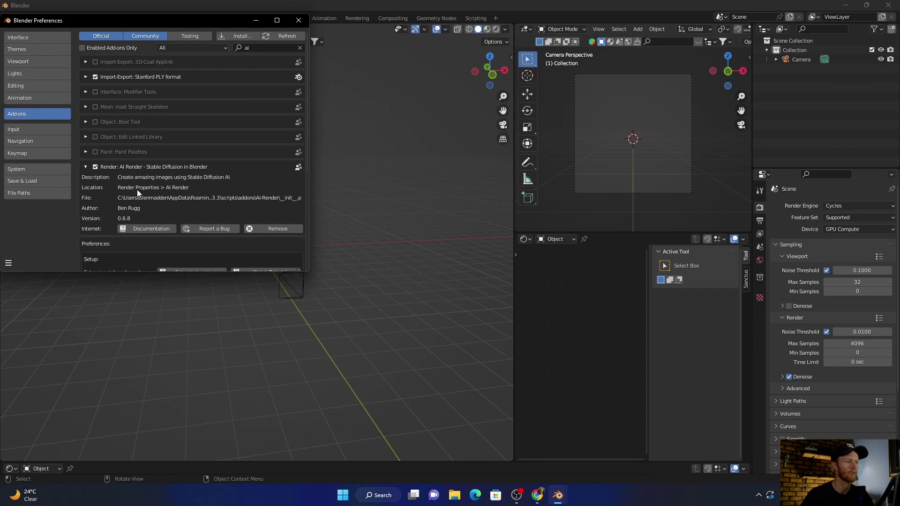
scroll(137, 190, down, 4)
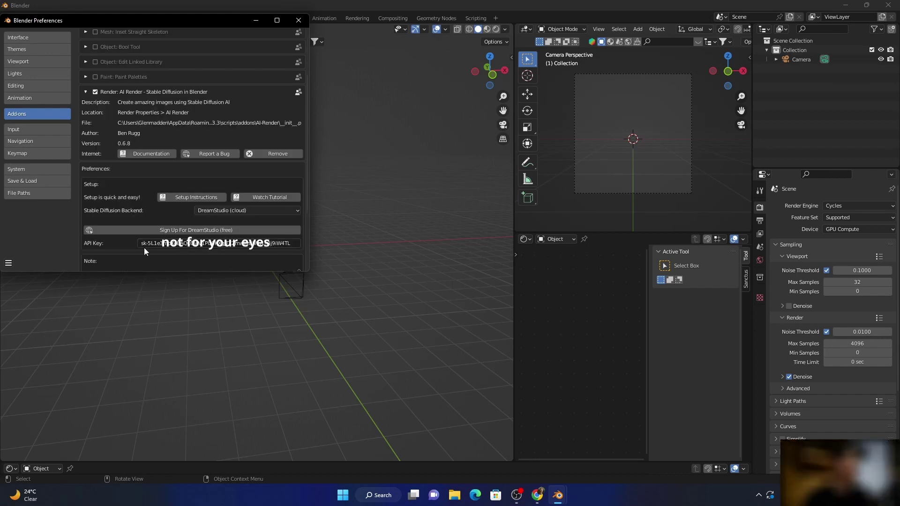
click(183, 230)
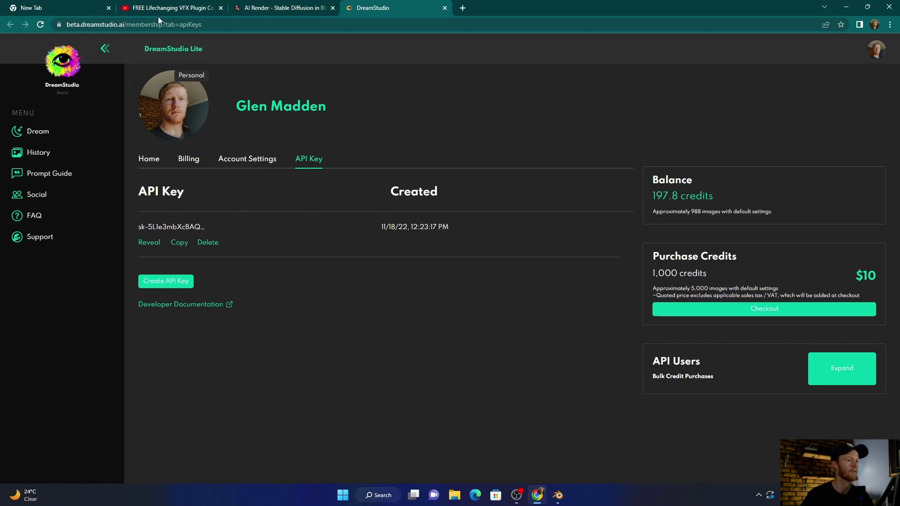
Close the DreamStudio API Key tab after checking the existing key
key(ctrl+w)
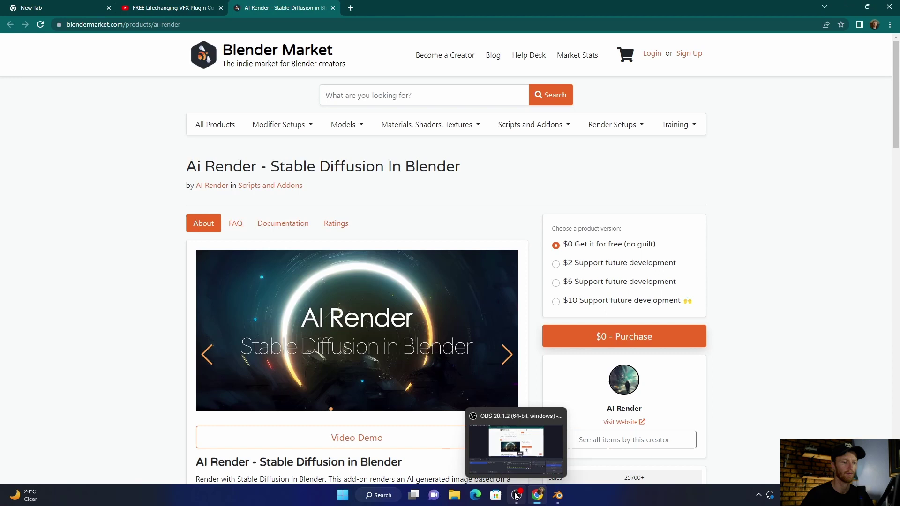
Save the preferences from the Preferences menu and close the Preferences window
click(558, 494)
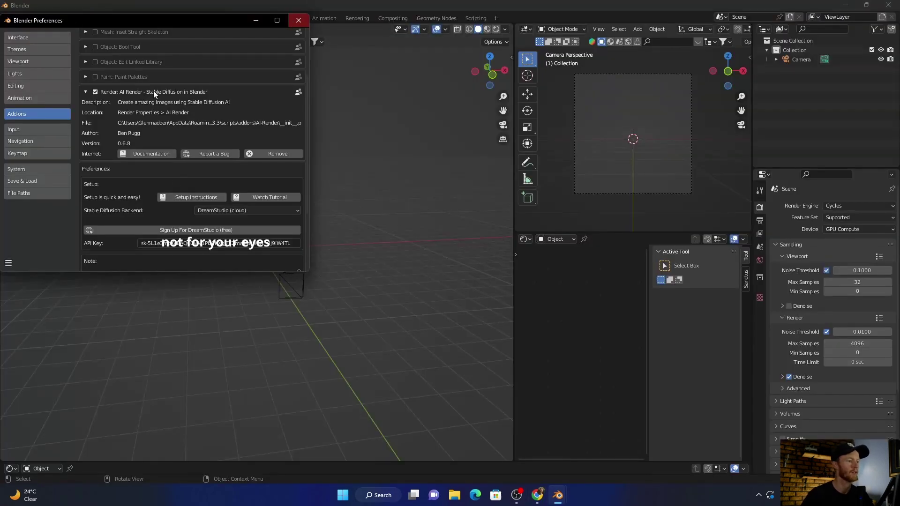
click(8, 269)
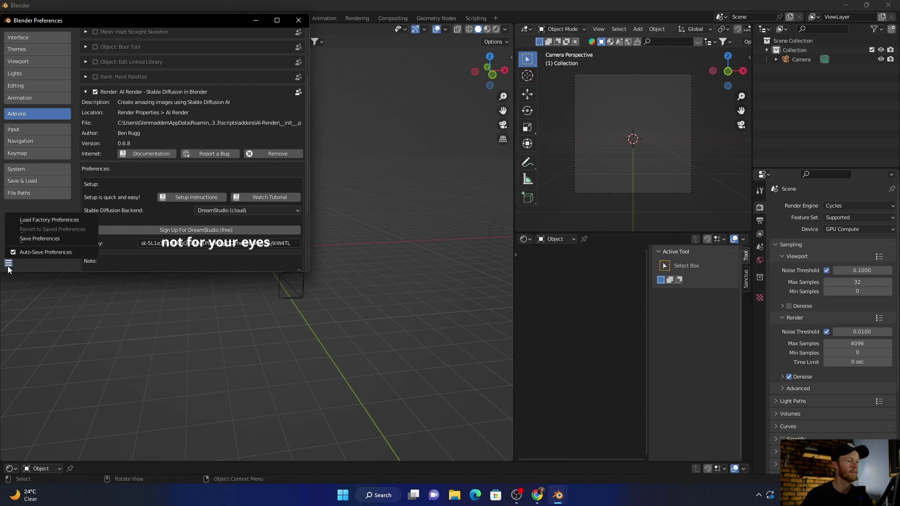
click(42, 239)
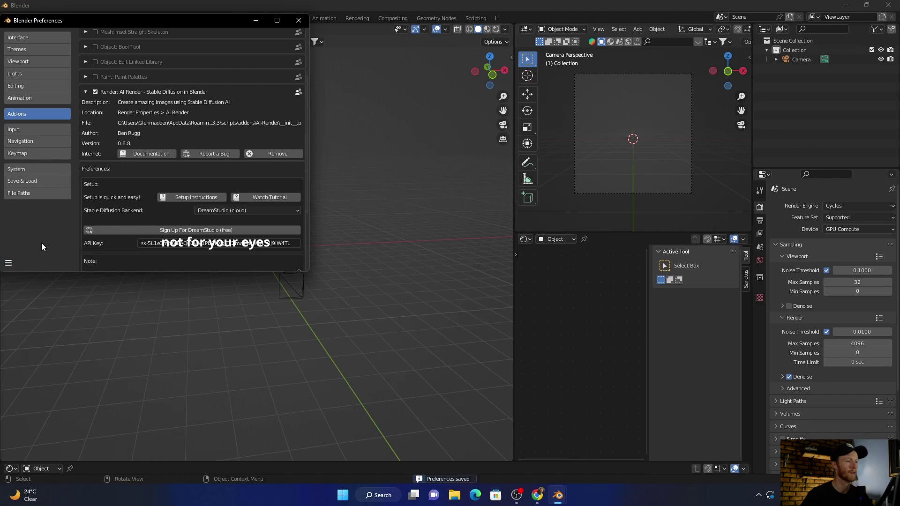
click(299, 20)
Scroll the Render Properties to reveal the AI Render panel below the Cycles settings
middle_drag(237, 294, 248, 289)
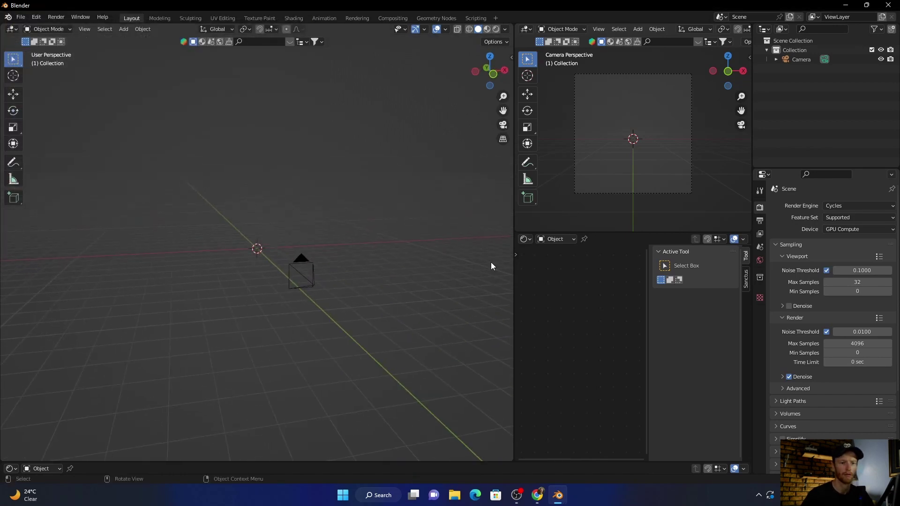
click(511, 58)
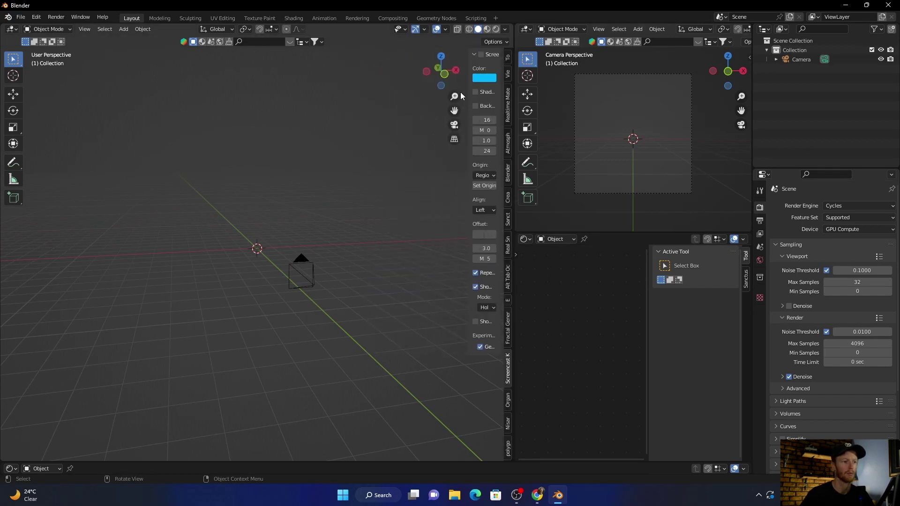
key(n)
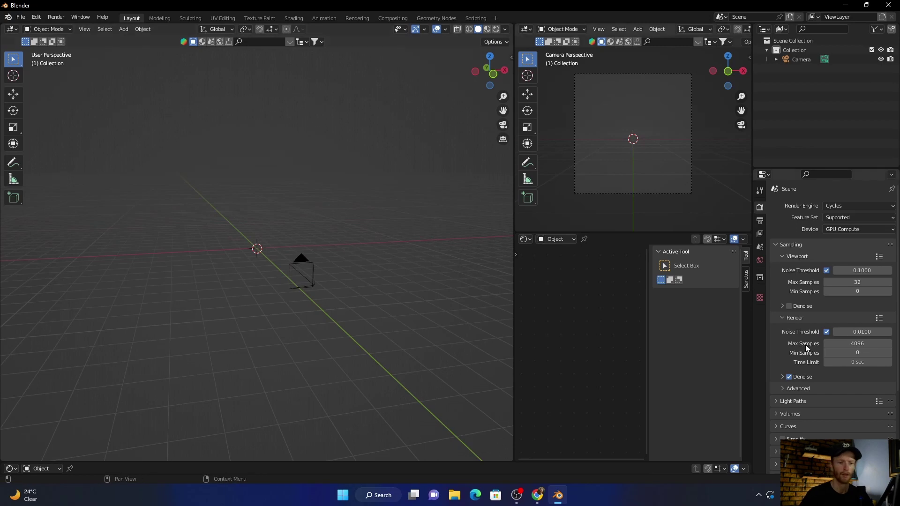
scroll(805, 347, down, 6)
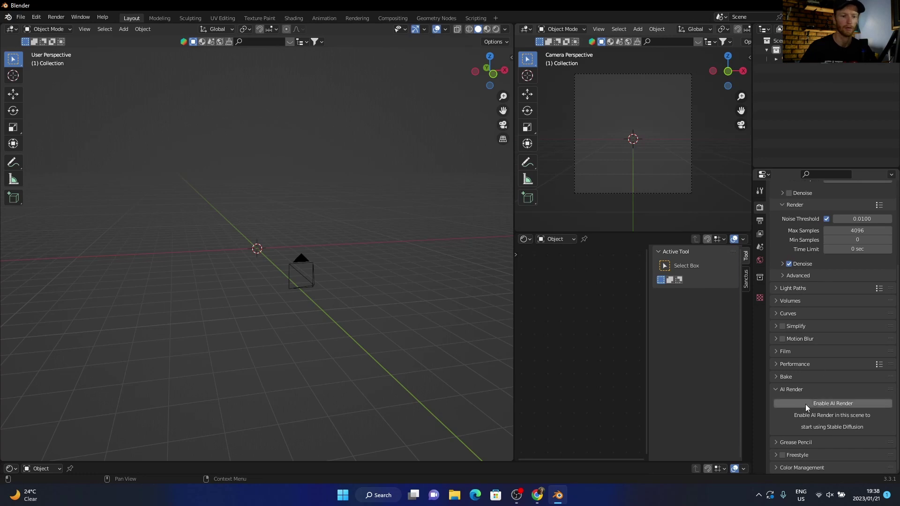
click(774, 388)
click(774, 387)
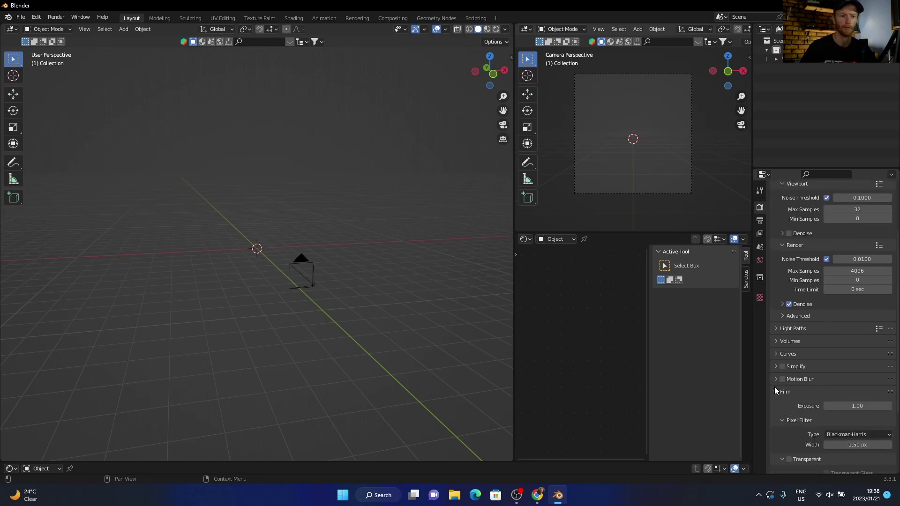
click(773, 389)
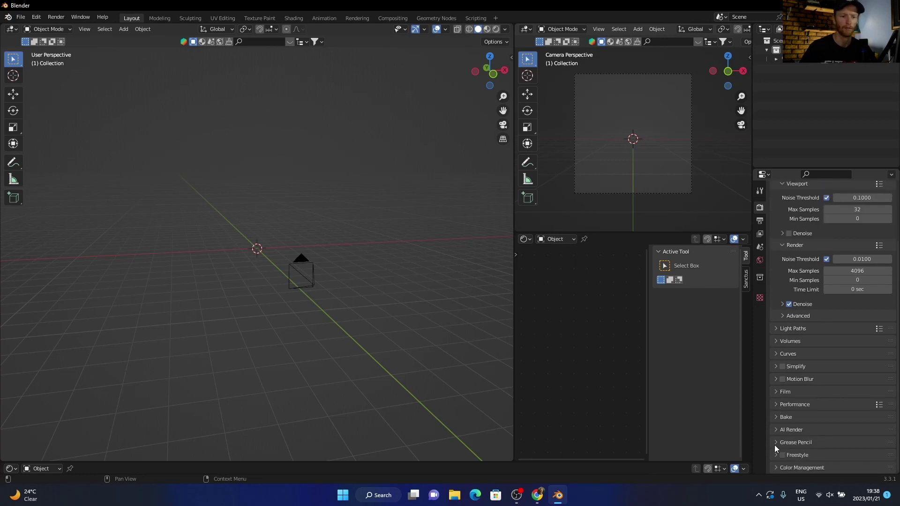
Enable AI Render for the scene, choose the image size, and browse the preset style gallery
click(775, 432)
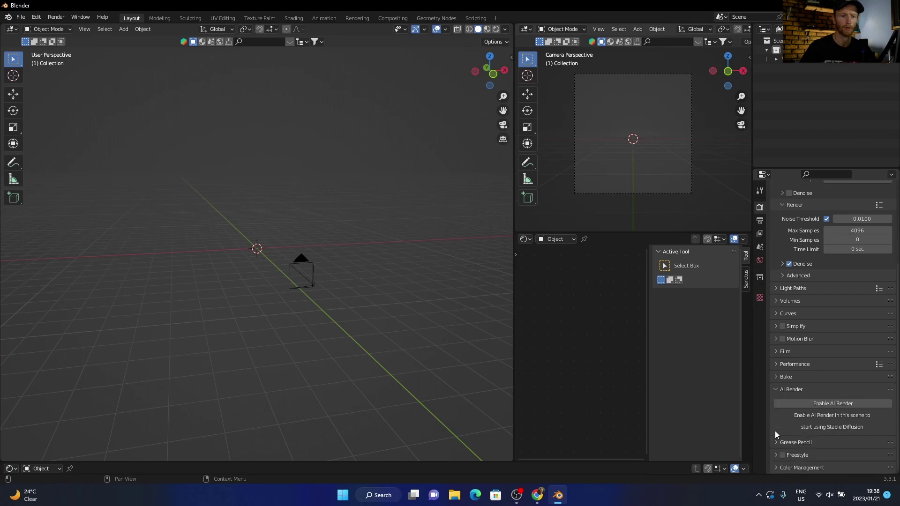
click(829, 403)
scroll(831, 375, down, 5)
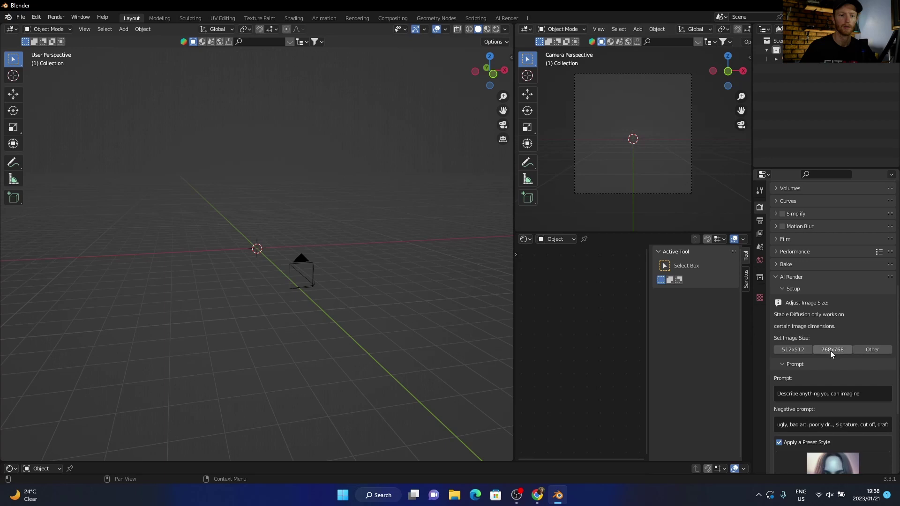
click(789, 349)
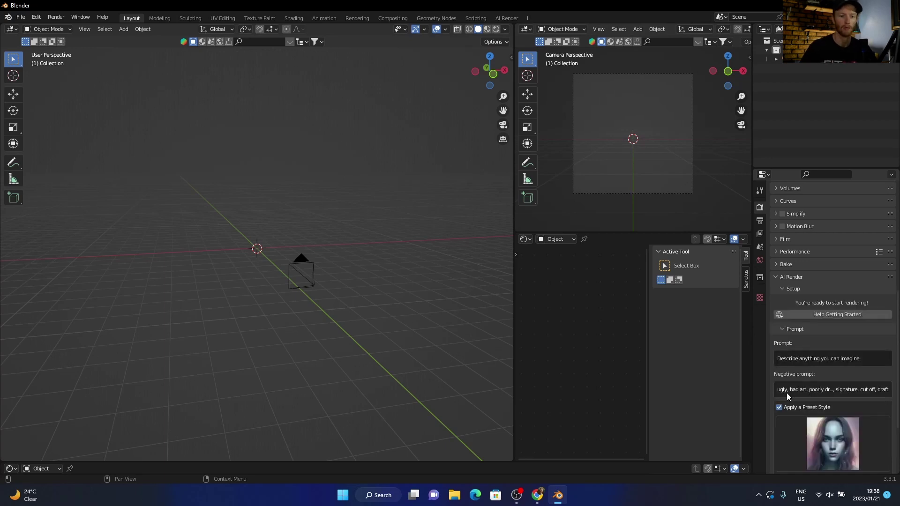
scroll(830, 375, down, 5)
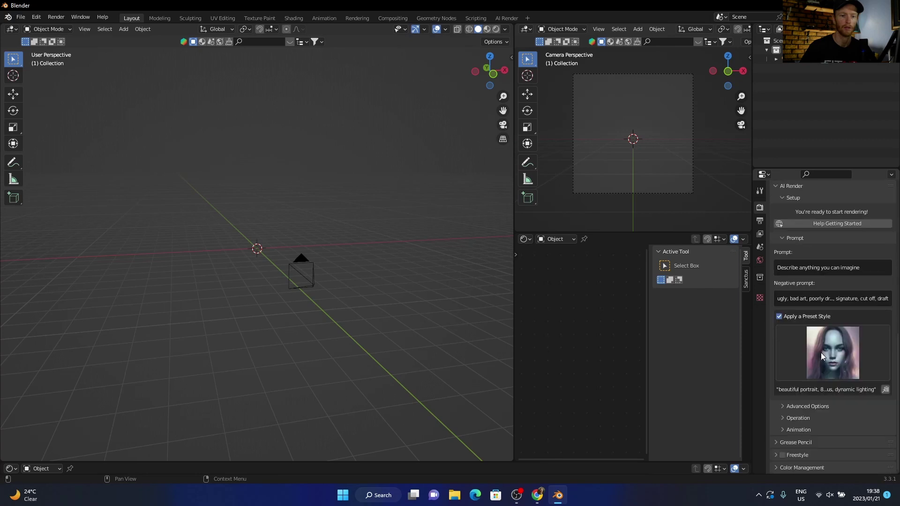
click(821, 353)
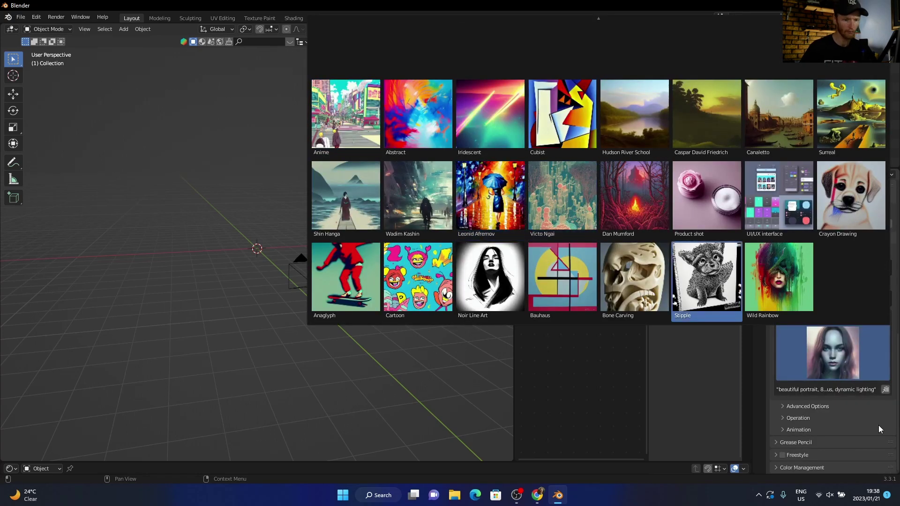
click(782, 409)
click(783, 406)
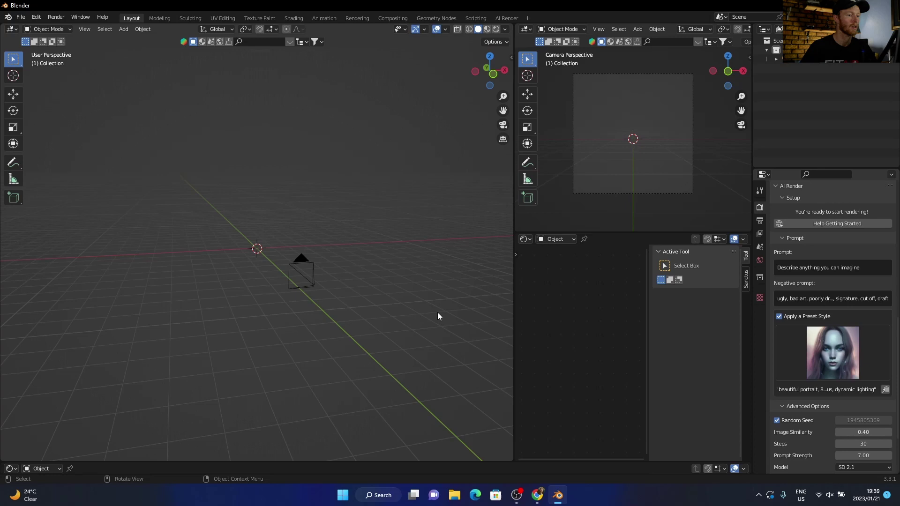
Add a cube mesh to the empty scene
mouse_move(328, 338)
middle_down()
mouse_move(347, 333)
mouse_move(319, 352)
mouse_move(341, 335)
middle_up()
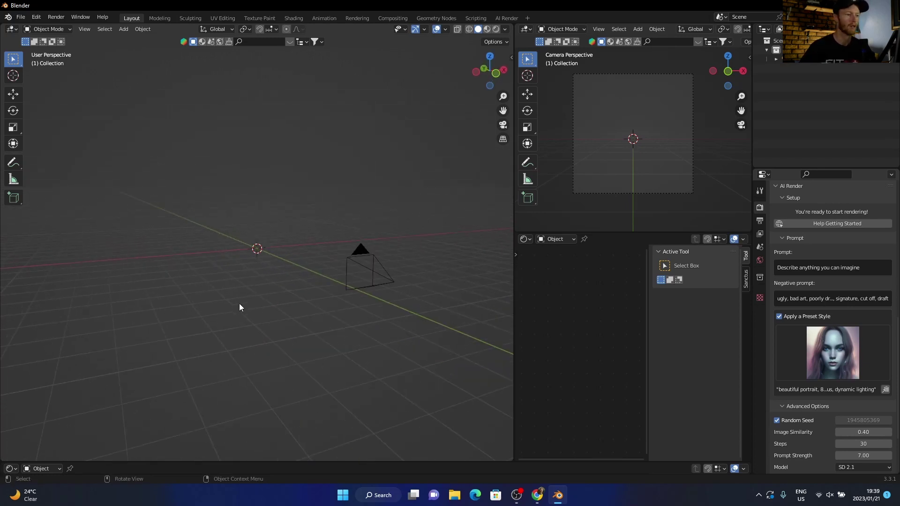
key(shift+a)
mouse_move(219, 282)
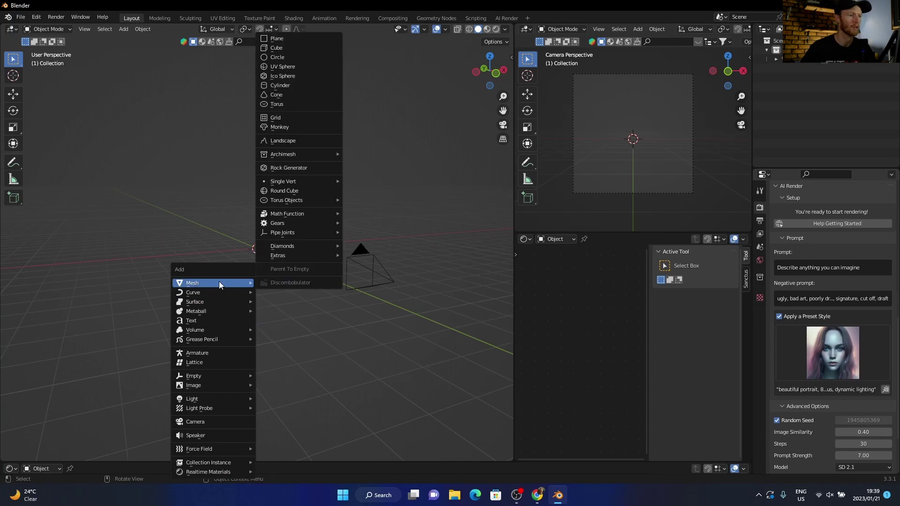
click(281, 48)
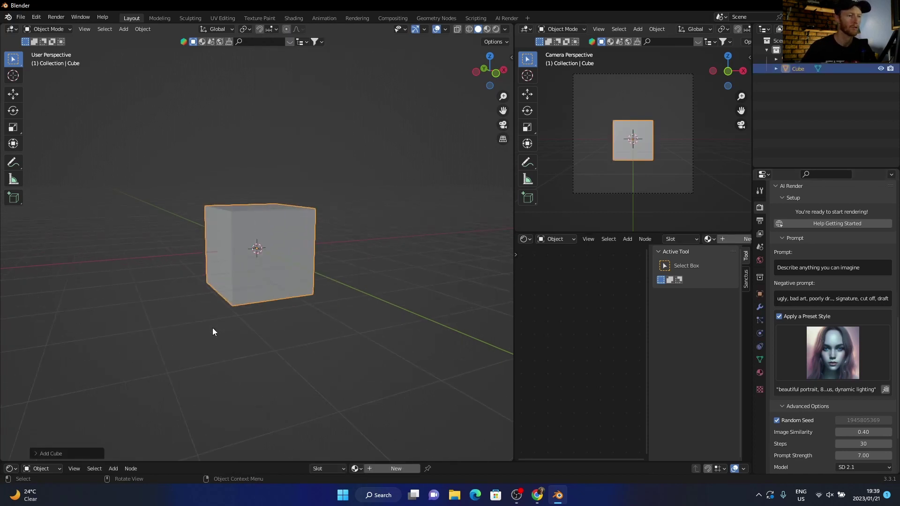
click(408, 183)
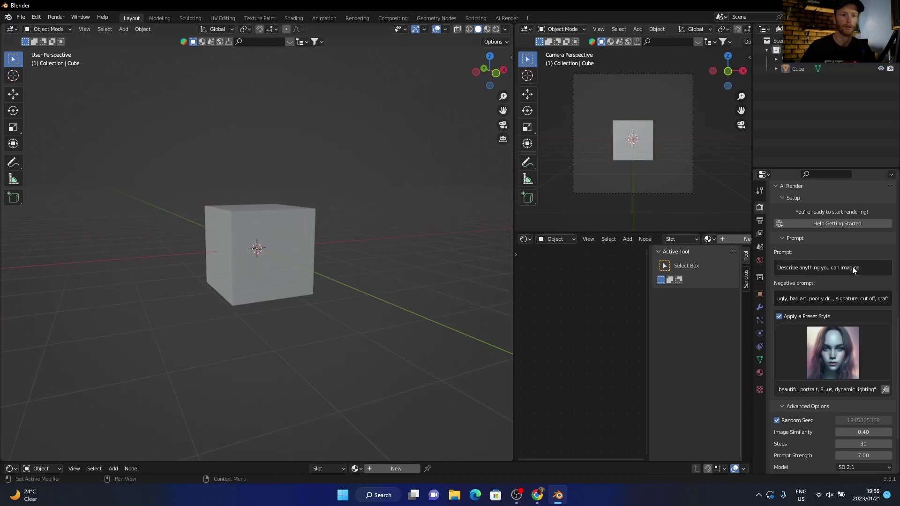
Set the prompt to 'A cube with different colour dots' and lower Image Similarity to 0.28
click(864, 266)
key(BackSpace)
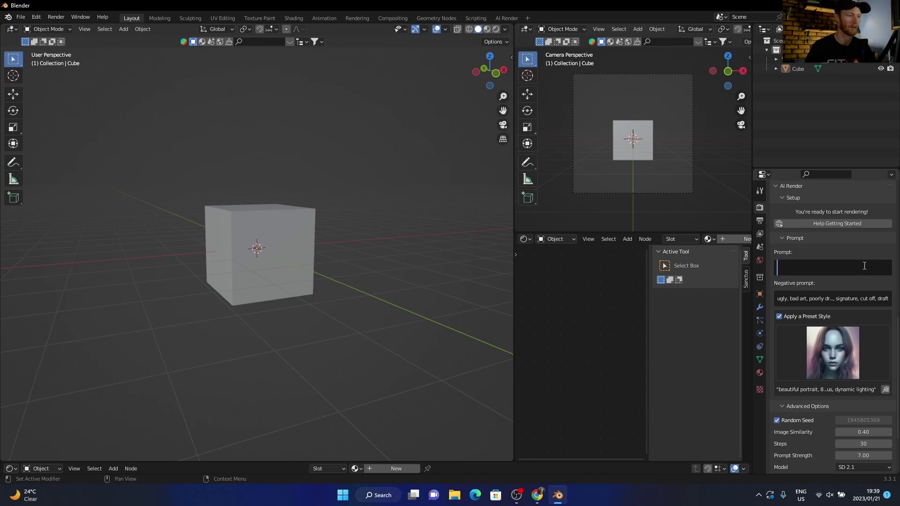
text(A)
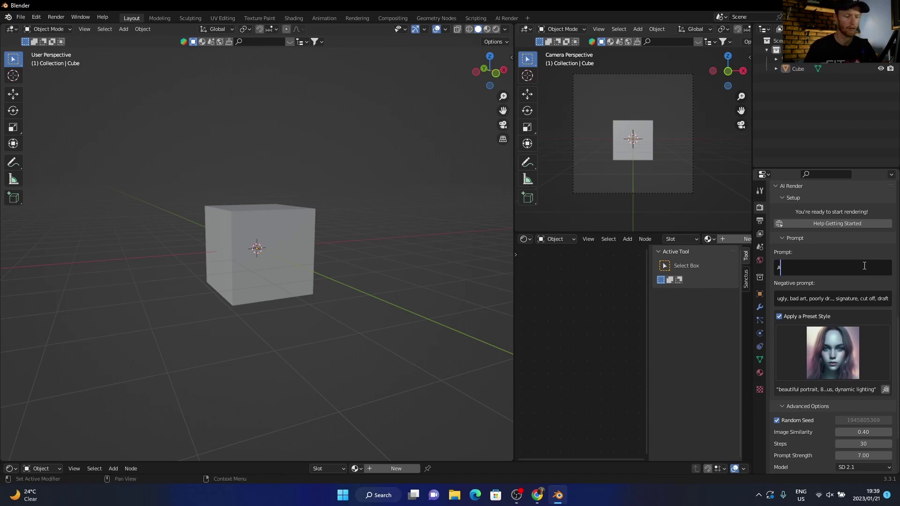
text( cube)
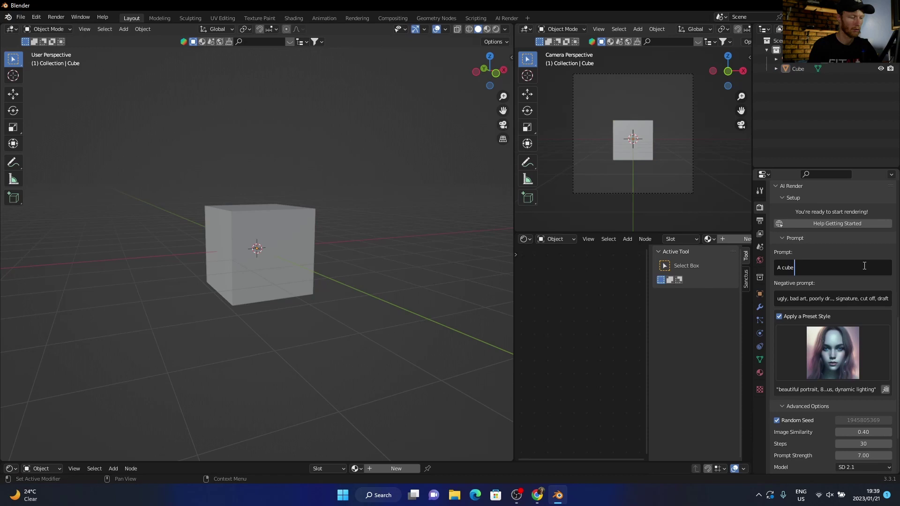
text( with differ)
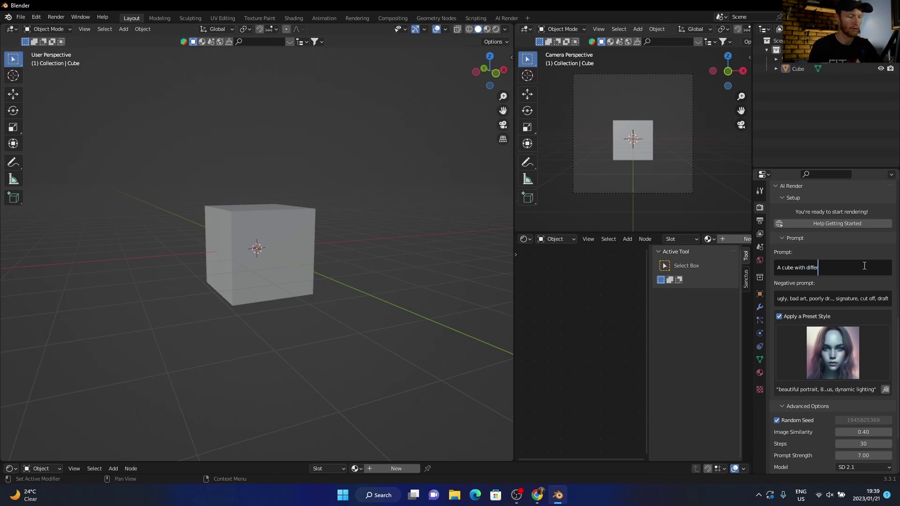
text(ent colour dot)
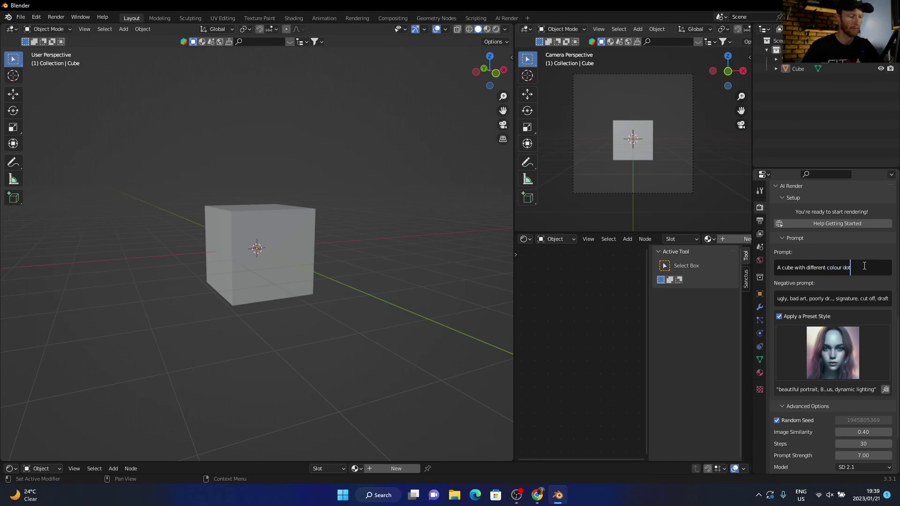
text(s)
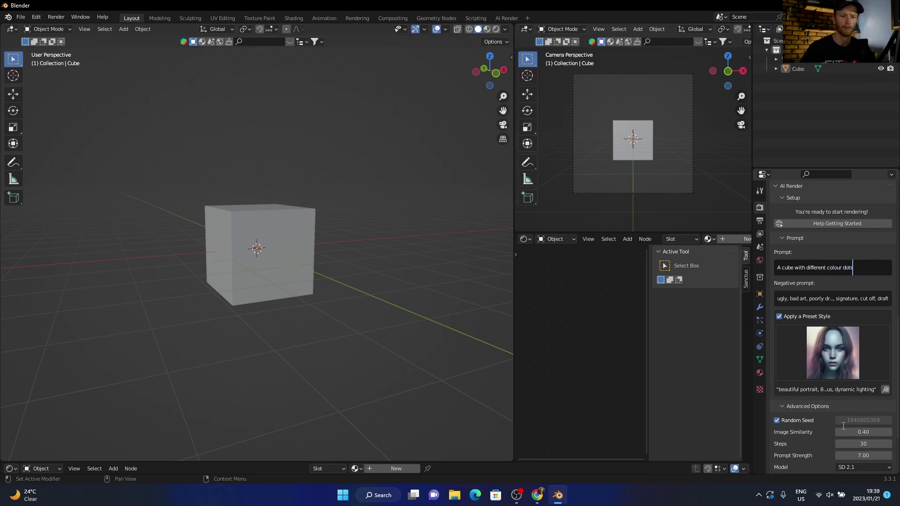
key(Return)
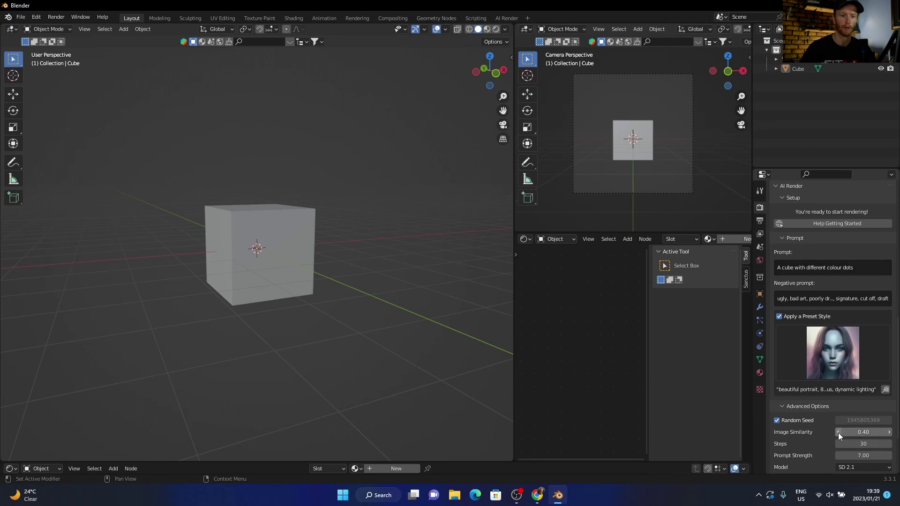
drag(838, 432, 847, 432)
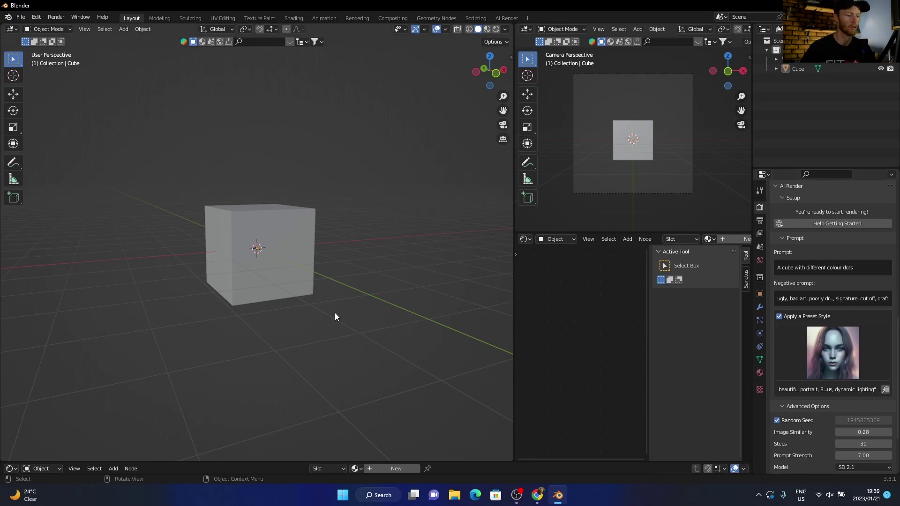
Render with F12 and inspect the AI image of a dark cube with glowing cyan edges
key(F12)
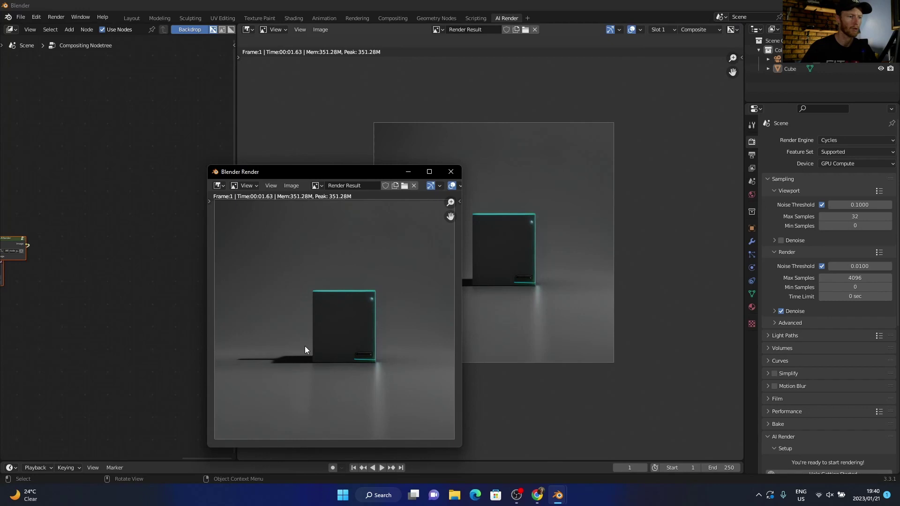
mouse_move(304, 346)
middle_down()
mouse_move(325, 342)
mouse_move(281, 368)
mouse_move(301, 353)
middle_up()
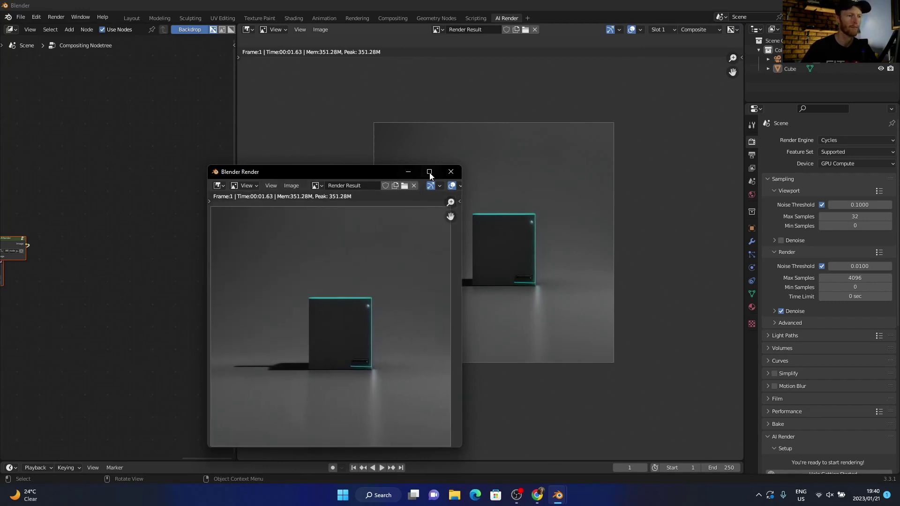
click(450, 171)
scroll(490, 289, up, 4)
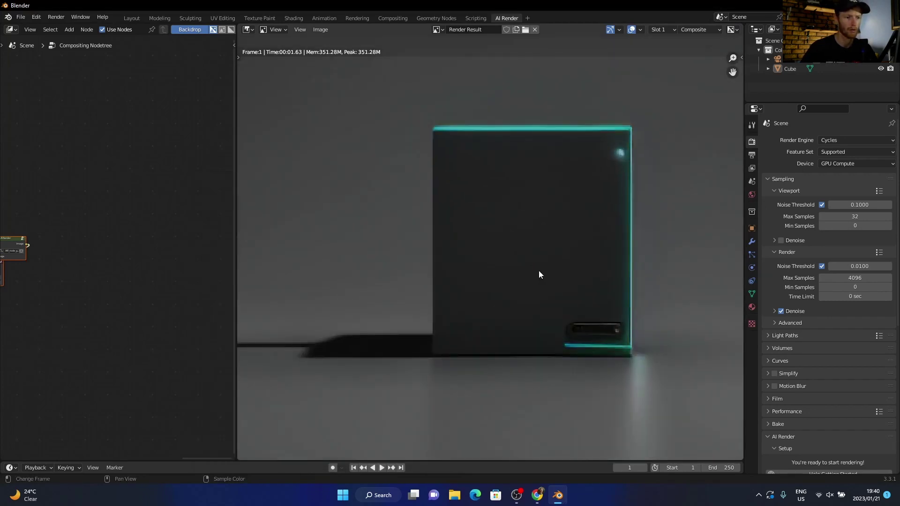
mouse_move(538, 271)
middle_down()
mouse_move(482, 279)
mouse_move(525, 260)
middle_up()
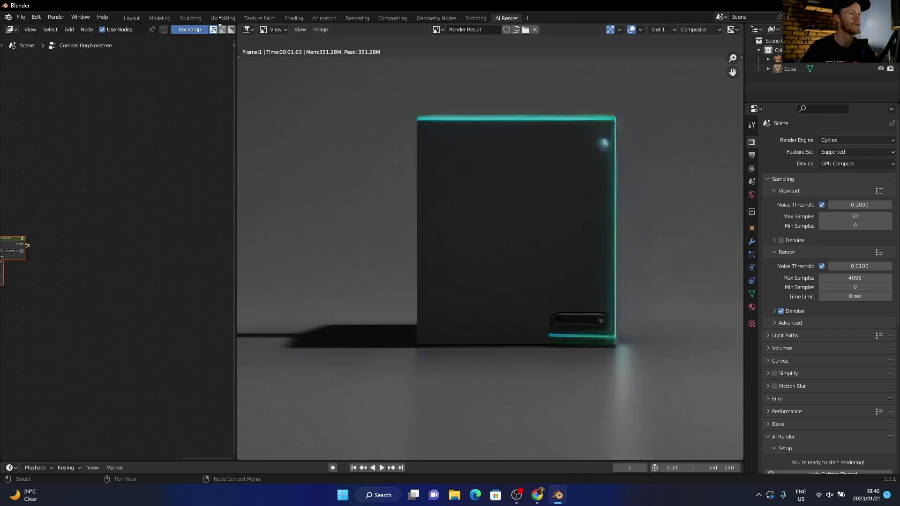
Back in the Layout workspace, box-select and delete the cube
click(133, 18)
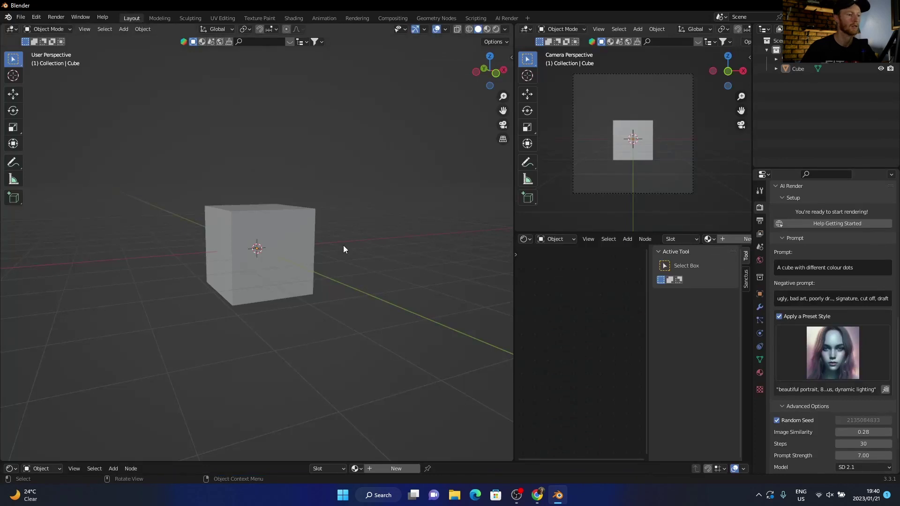
drag(367, 183, 201, 311)
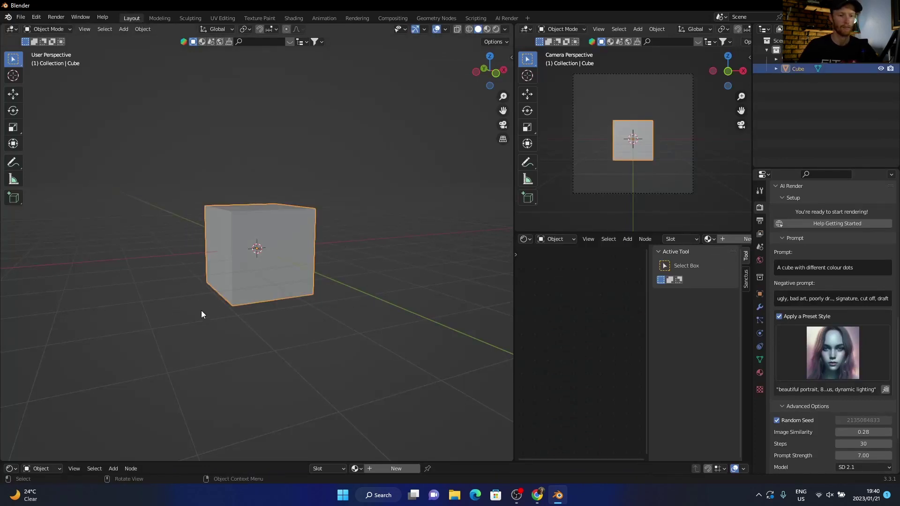
key(Delete)
Import scene.gltf from the gaz_24_volga folder as glTF 2.0 and view the car side-on
click(21, 17)
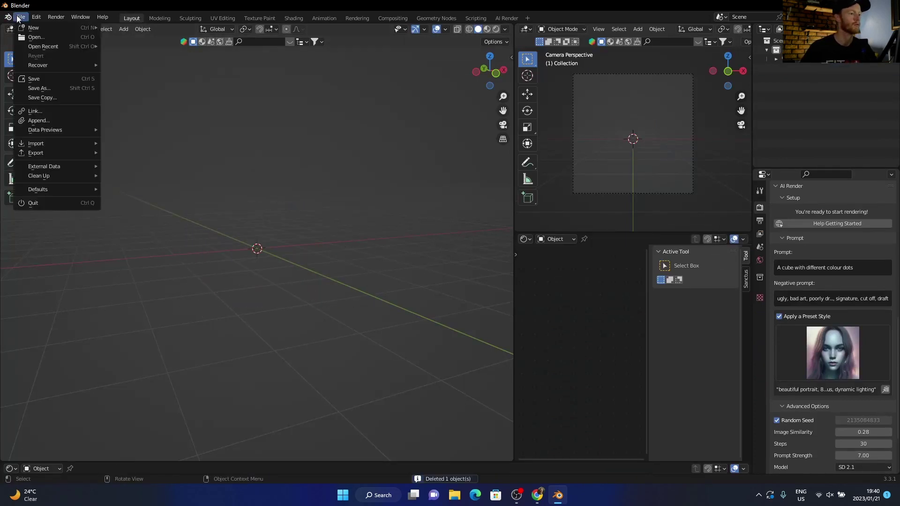
mouse_move(56, 143)
click(141, 245)
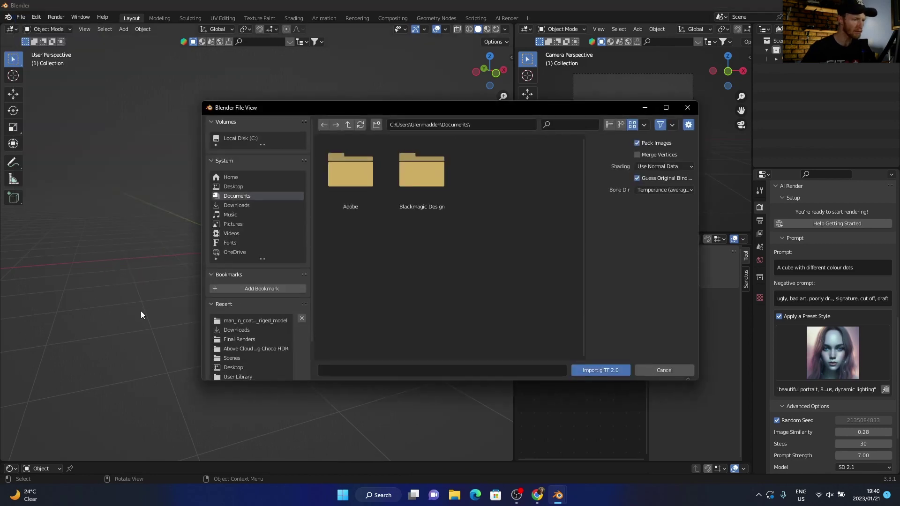
scroll(229, 352, down, 2)
click(226, 354)
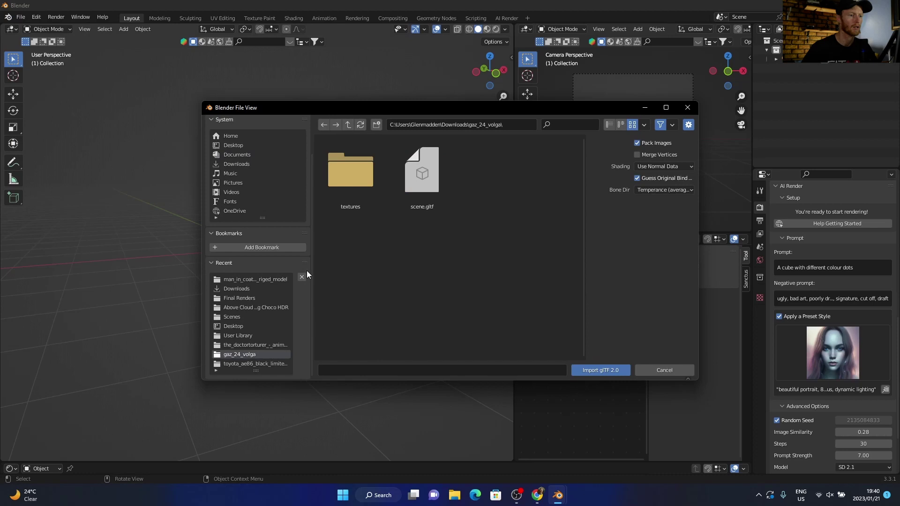
double_click(426, 174)
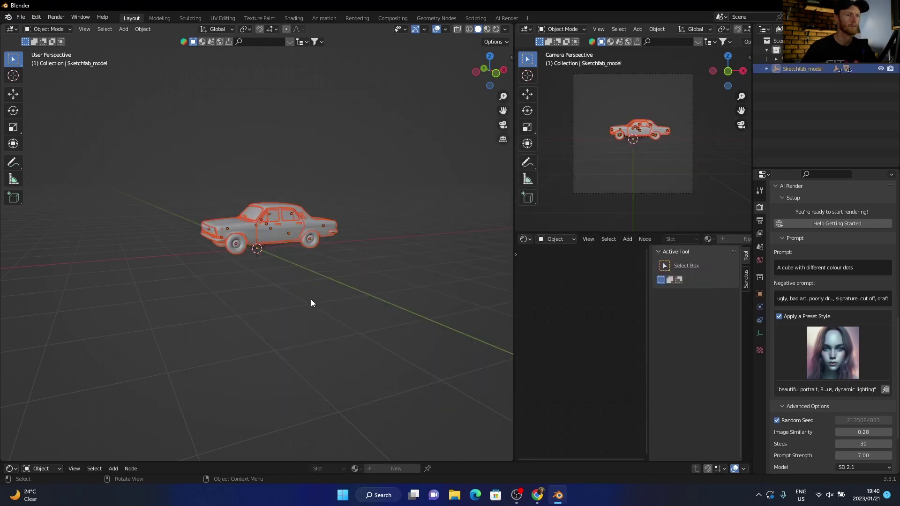
click(319, 271)
mouse_move(372, 201)
middle_down()
mouse_move(354, 208)
mouse_move(361, 201)
middle_up()
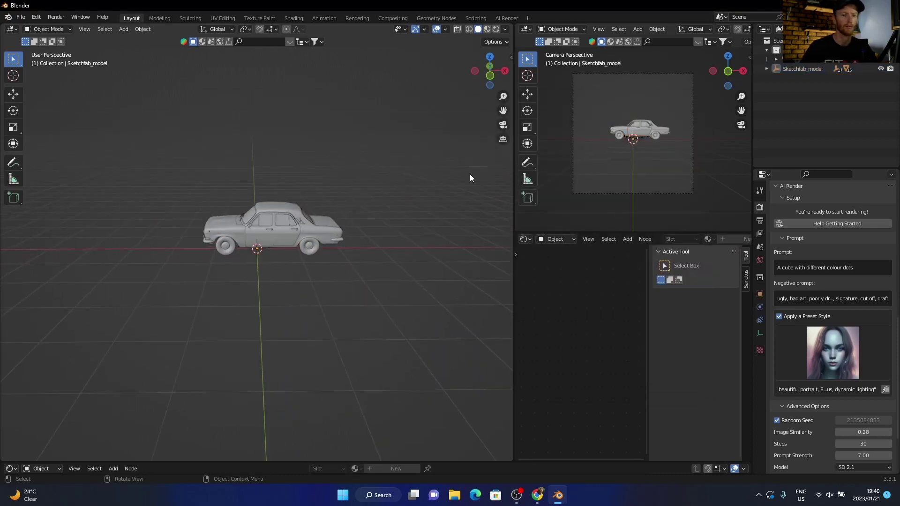
Change the prompt to 'a cartoon pixar car' and apply the Anime preset style
click(857, 267)
key(BackSpace)
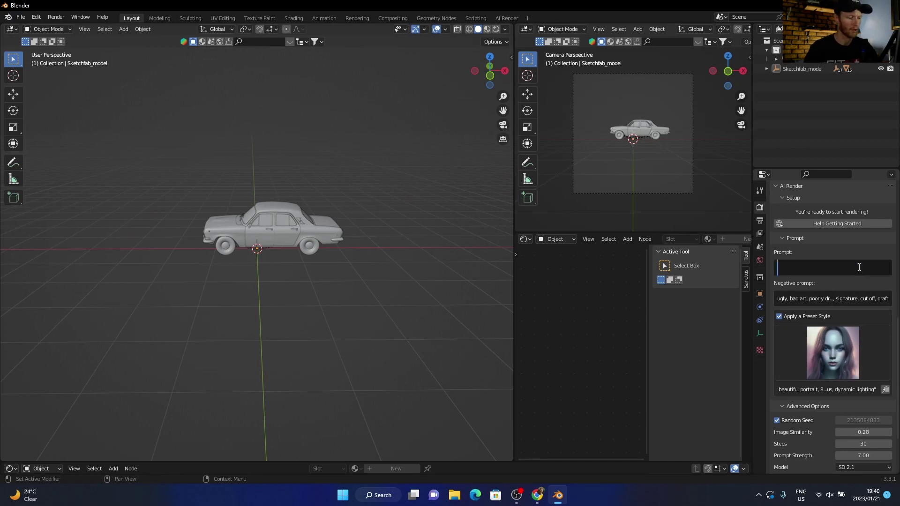
text(a cartoon)
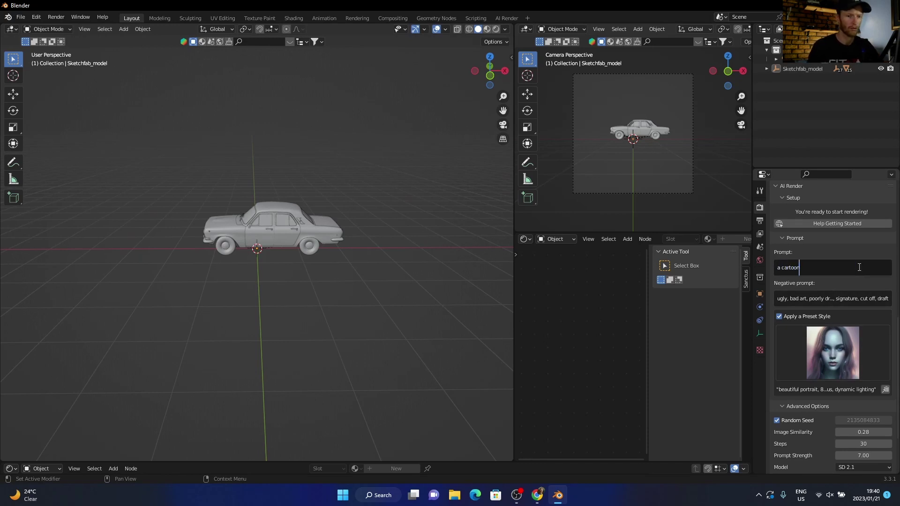
text( pixar)
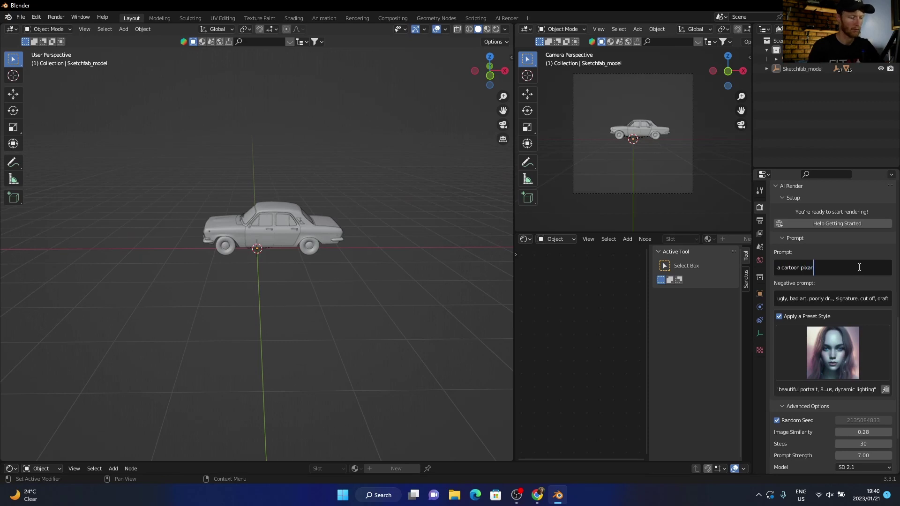
text( car)
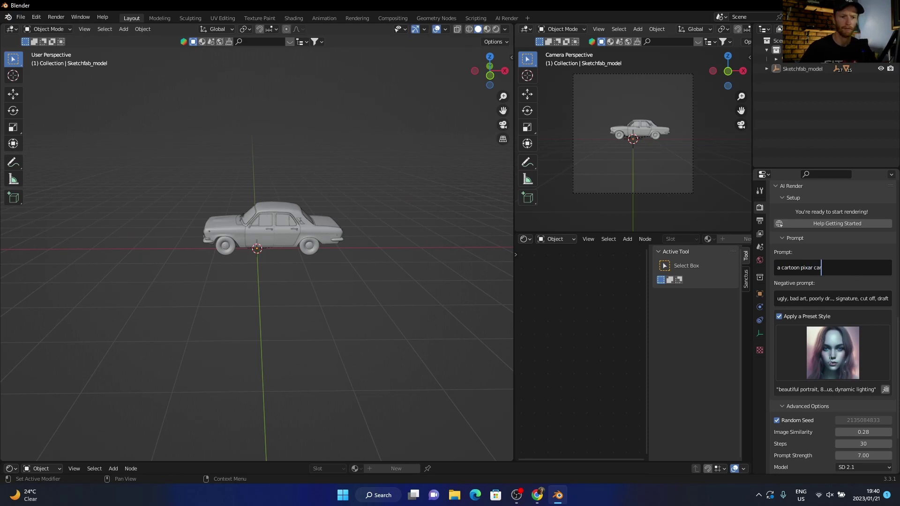
key(Return)
click(830, 362)
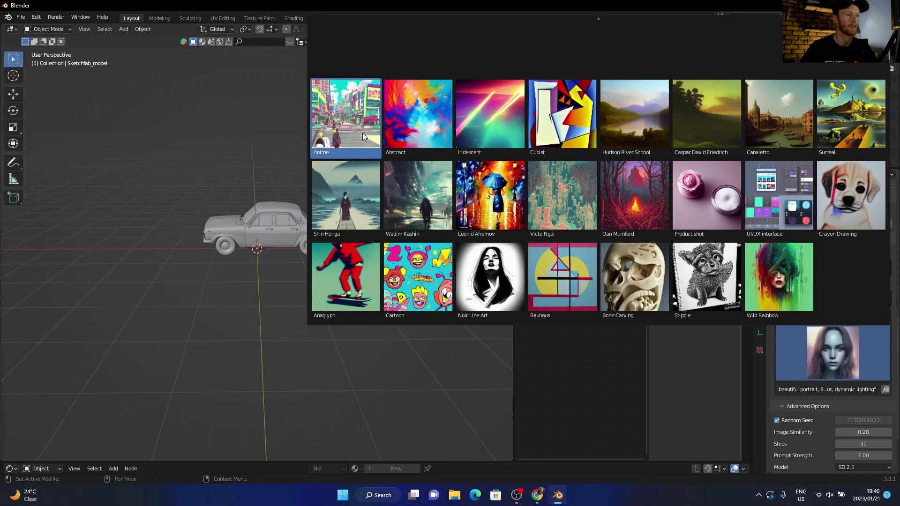
click(336, 122)
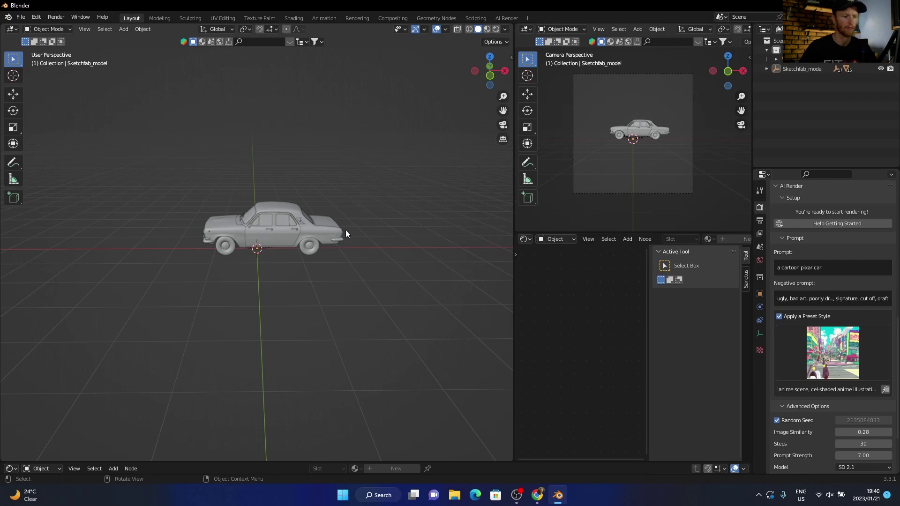
Render with F12, zoom over the dark green cartoon car image, then return to Layout
key(F12)
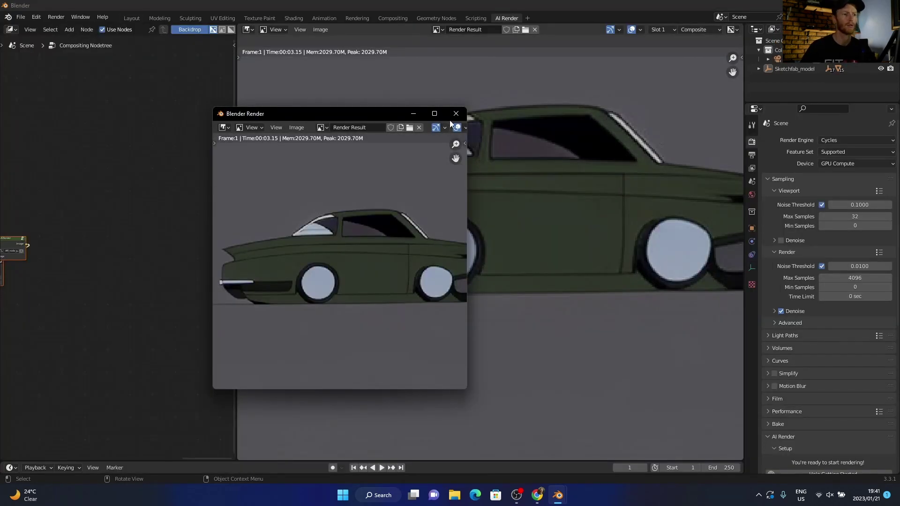
click(456, 114)
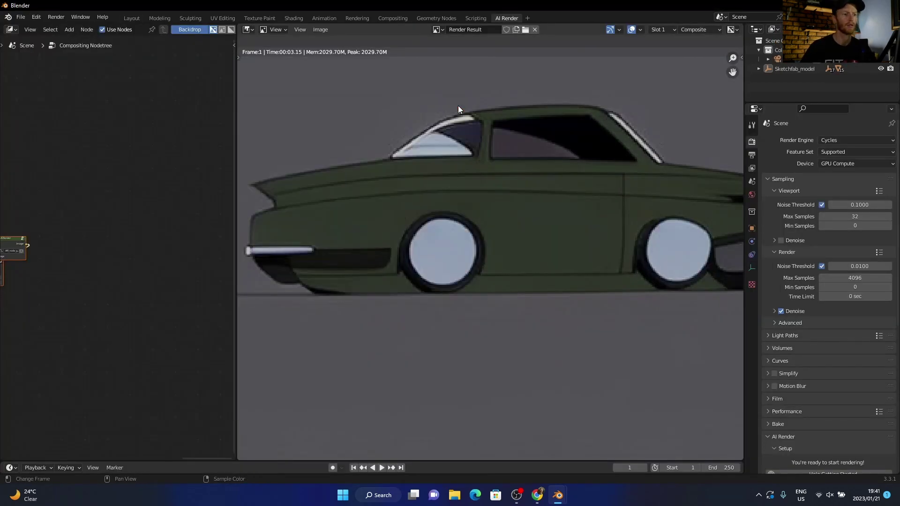
scroll(525, 284, down, 4)
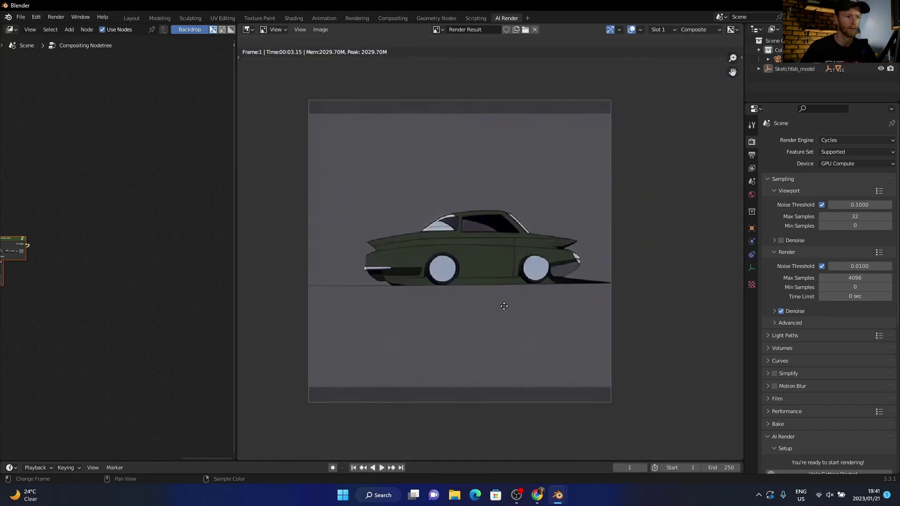
scroll(490, 277, up, 4)
scroll(601, 248, down, 3)
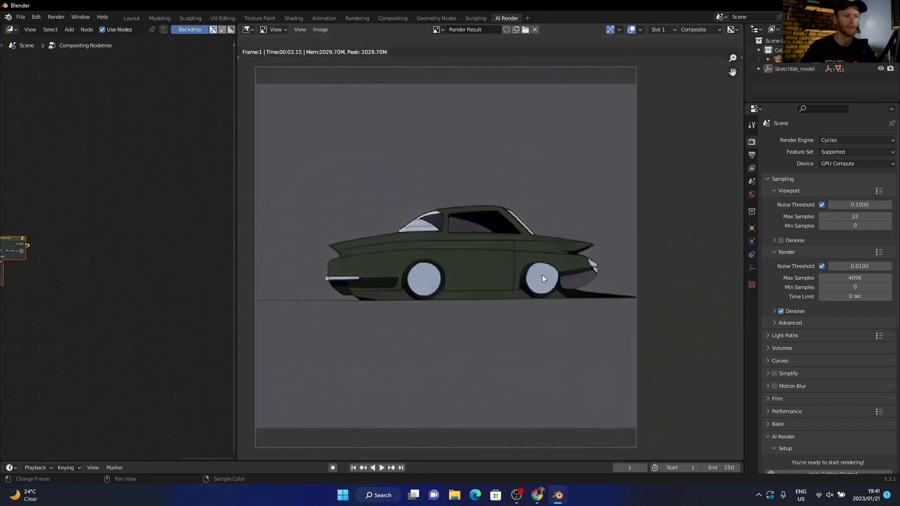
click(132, 18)
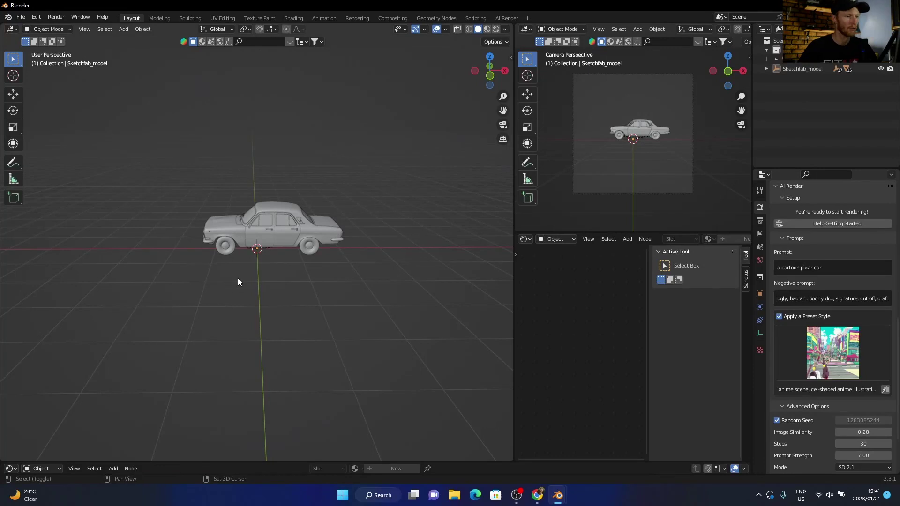
Add a plane beneath the car and scale it up into a large ground
key(shift+a)
mouse_move(238, 279)
click(284, 35)
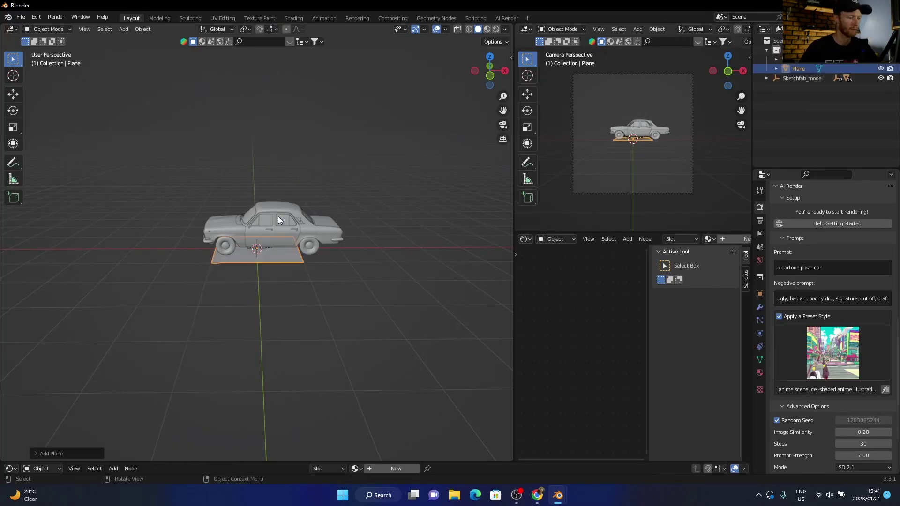
key(s)
click(11, 425)
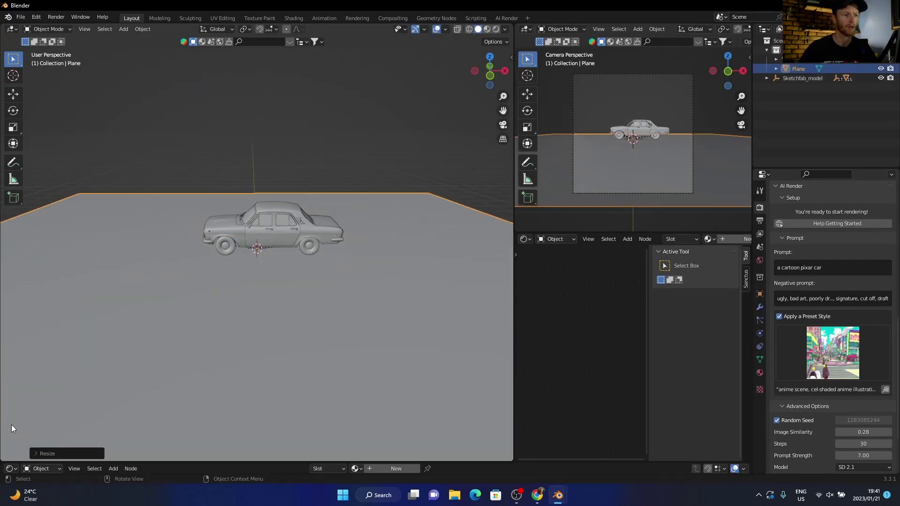
Scatter botaniq's grass-with-wildflowers asset over the plane
drag(510, 57, 445, 70)
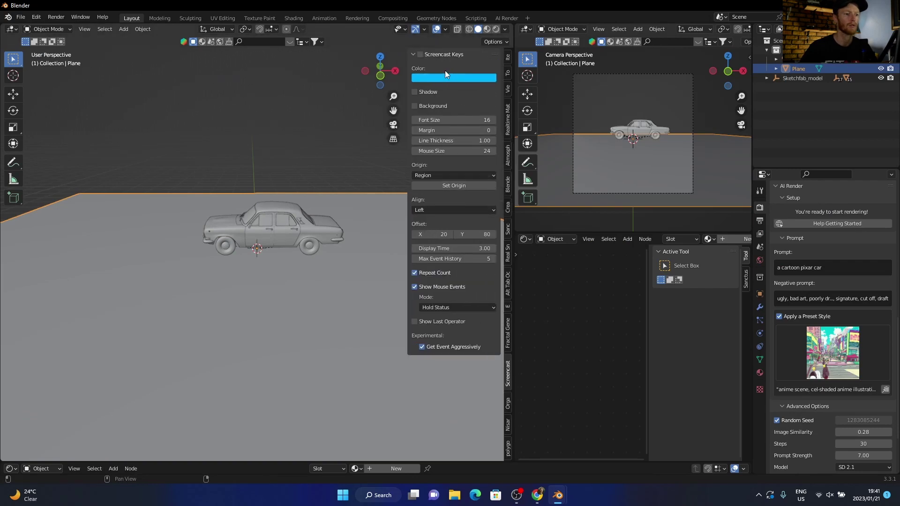
click(507, 447)
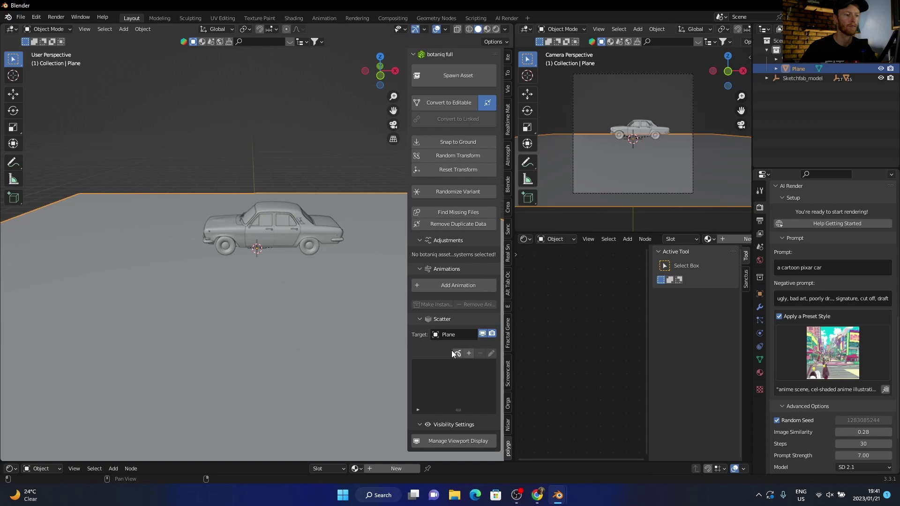
click(467, 353)
click(462, 392)
click(820, 260)
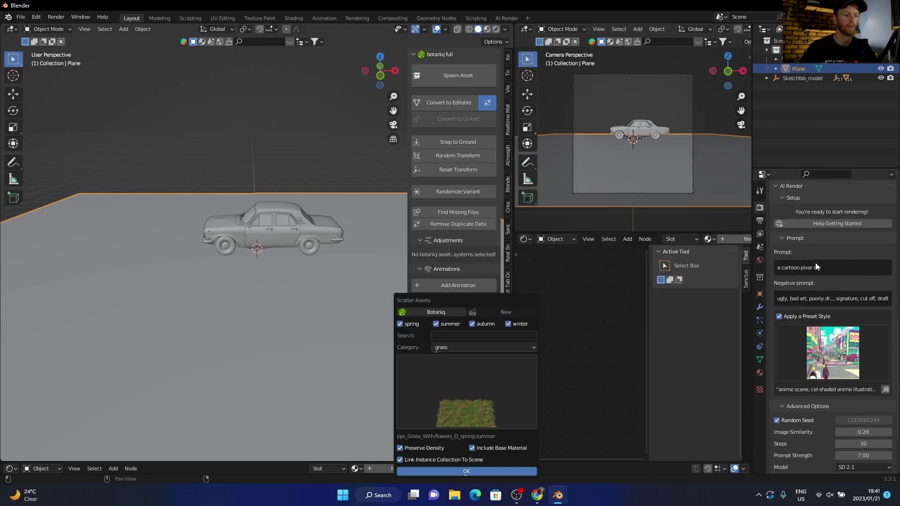
click(445, 469)
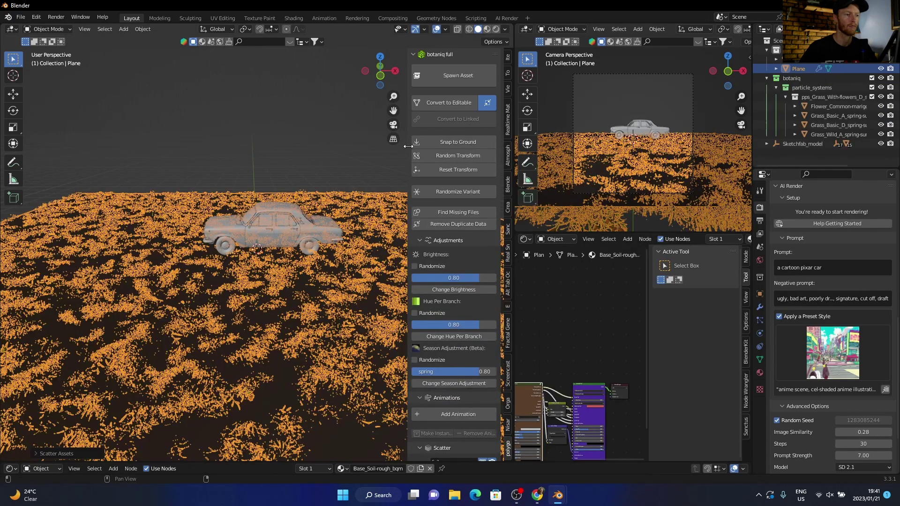
drag(408, 148, 504, 148)
Flip the grassy plane 180° around X in right orthographic view, then return to camera view
click(337, 162)
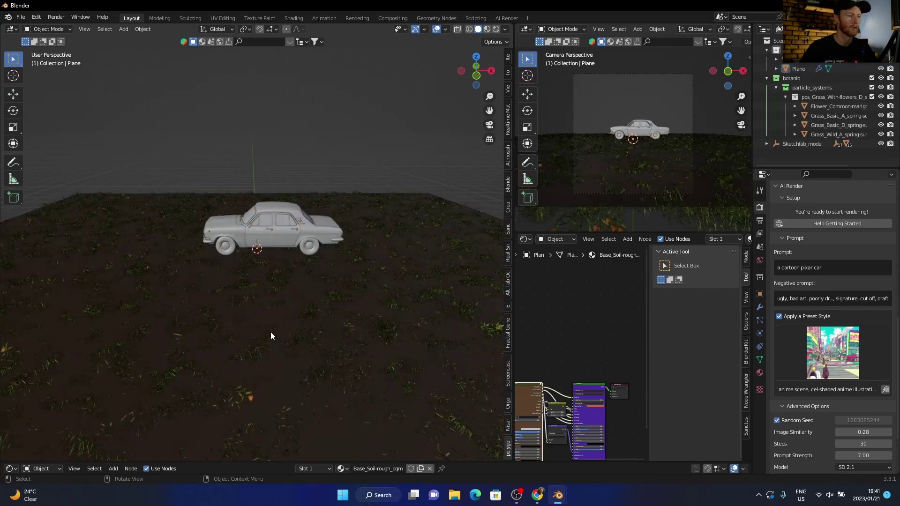
middle_drag(270, 332, 277, 307)
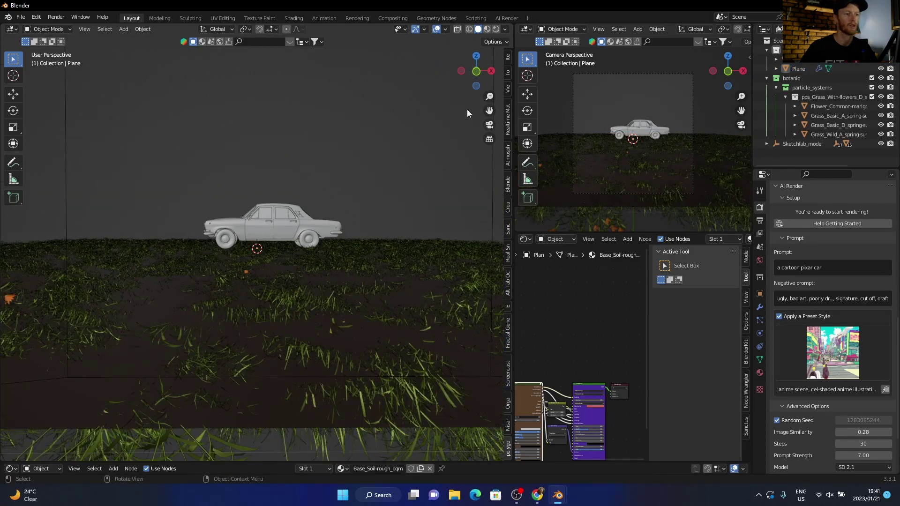
click(490, 71)
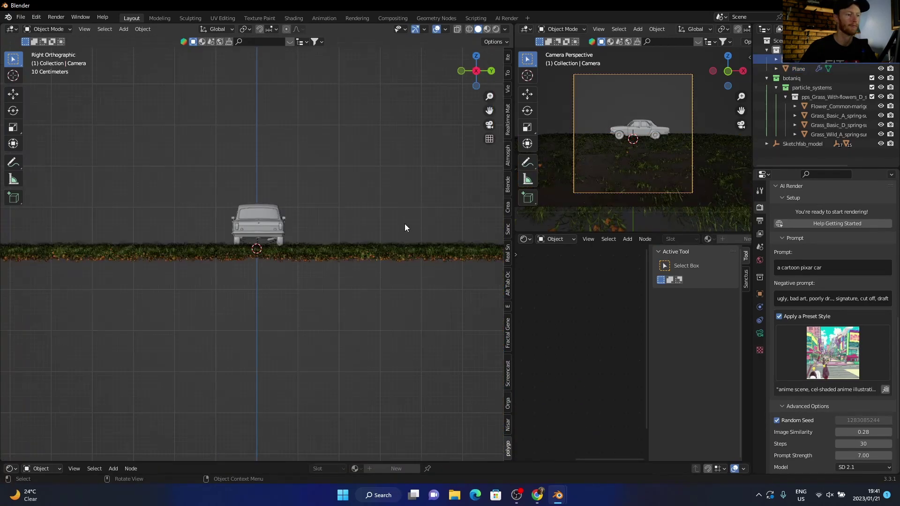
click(389, 256)
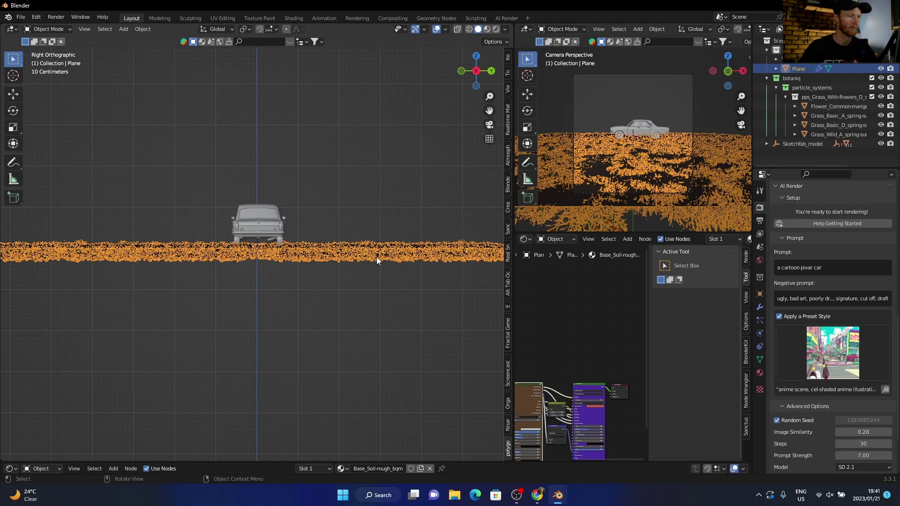
click(13, 110)
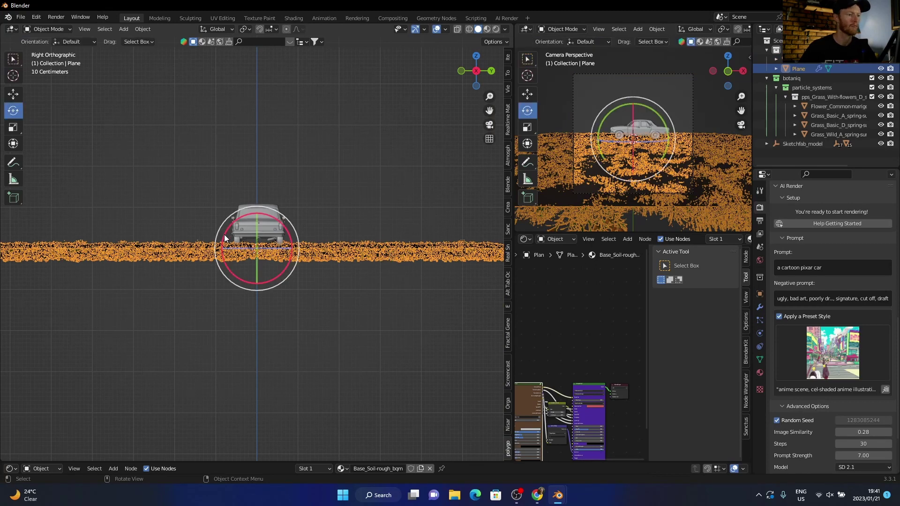
mouse_move(224, 238)
mouse_down()
mouse_move(224, 250)
mouse_move(264, 280)
mouse_move(283, 262)
mouse_up()
click(490, 124)
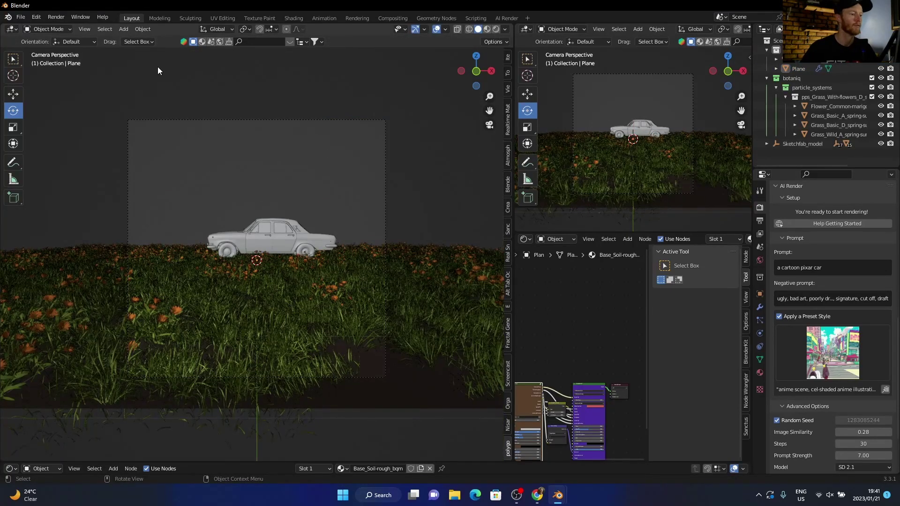
Turn the lower area into an enlarged Asset Browser showing Poly Haven HDRIs
click(9, 469)
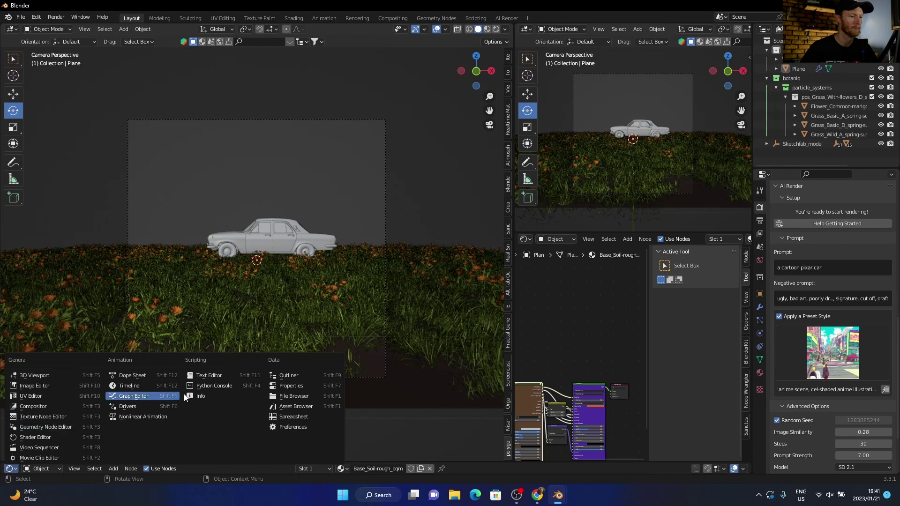
click(280, 406)
drag(237, 462, 93, 261)
click(49, 280)
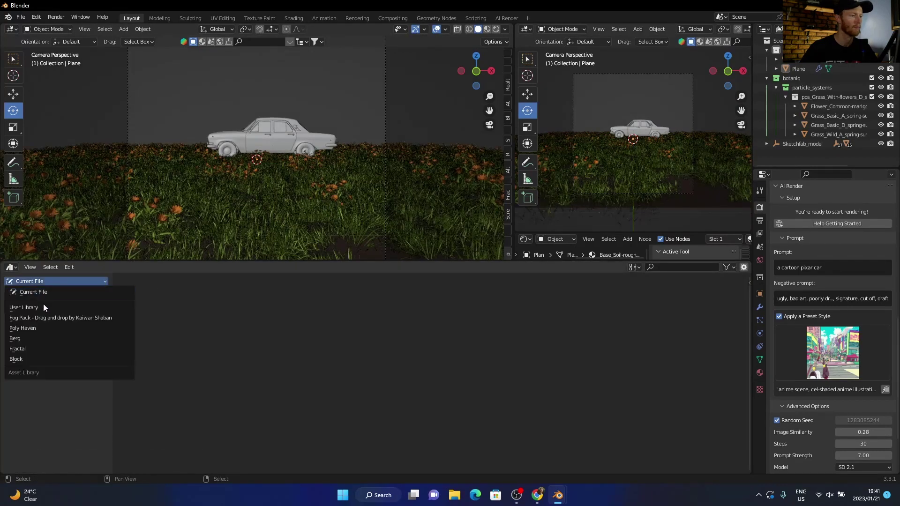
click(33, 329)
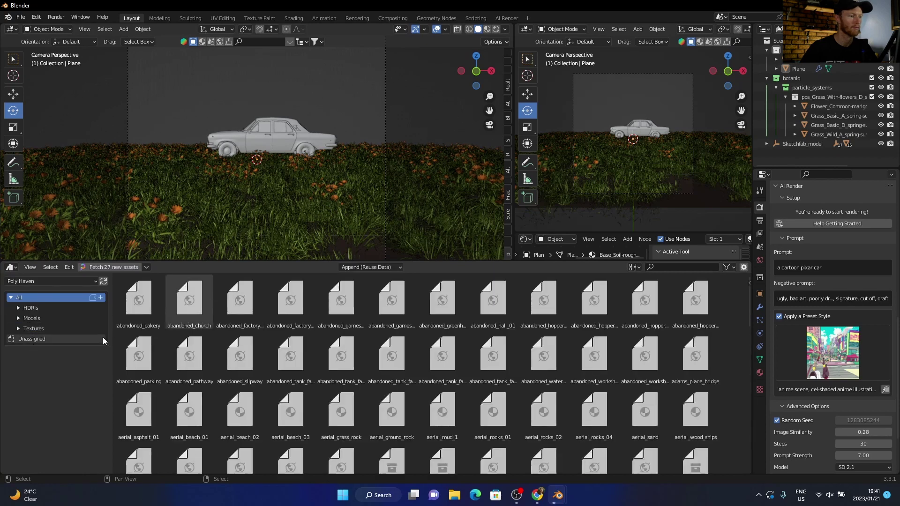
click(30, 310)
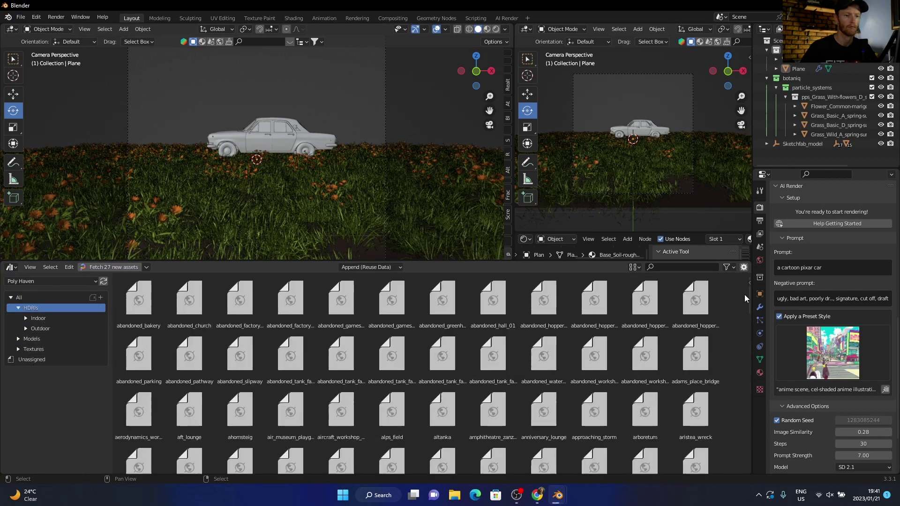
Drop the sunflowers HDRI into the viewport, then shrink the asset browser
click(748, 362)
scroll(740, 436, down, 10)
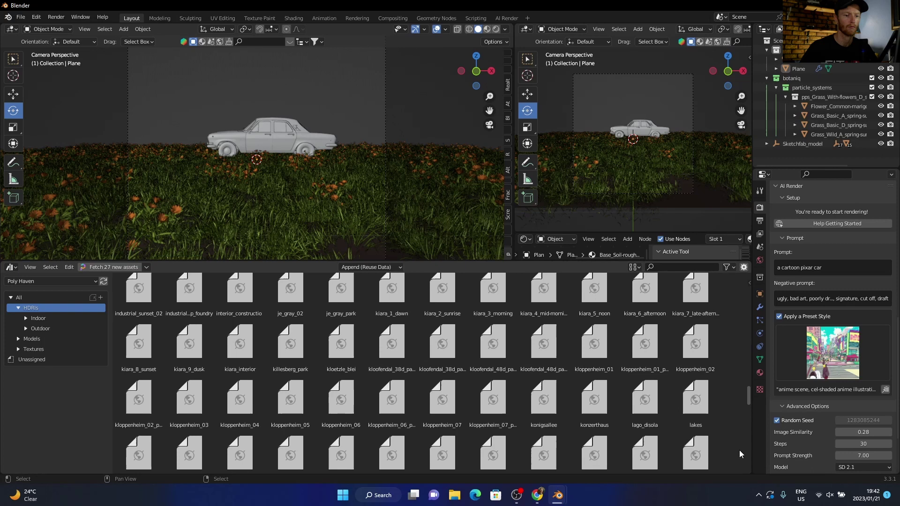
drag(239, 300, 245, 168)
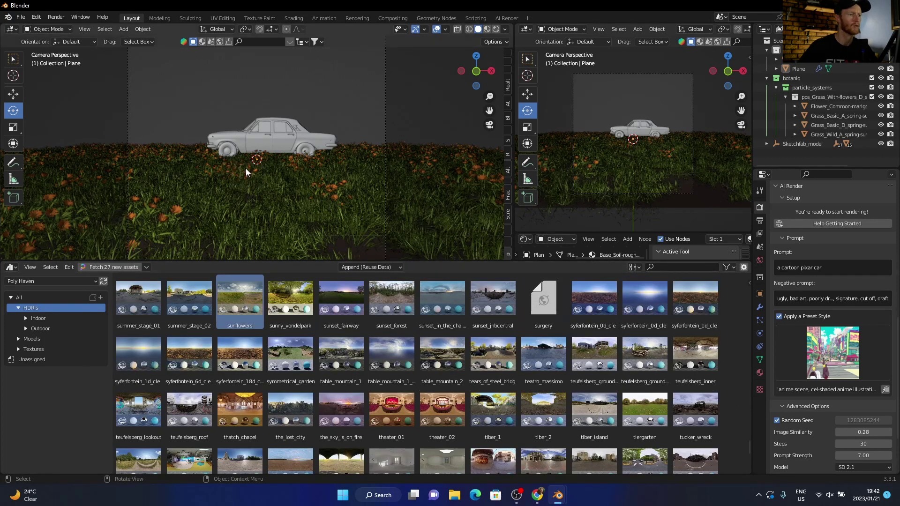
drag(247, 301, 230, 198)
drag(206, 263, 203, 433)
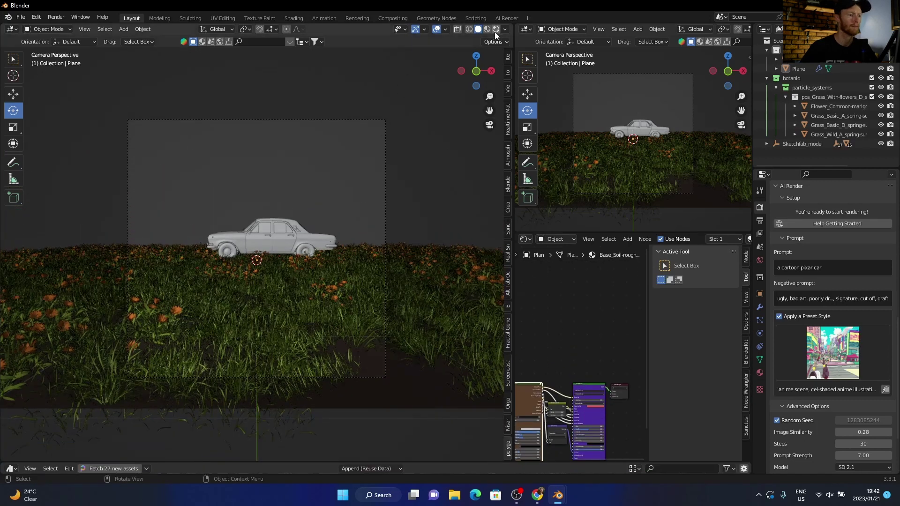
Switch to rendered shading and orbit down to grass level
key(z)
key(8)
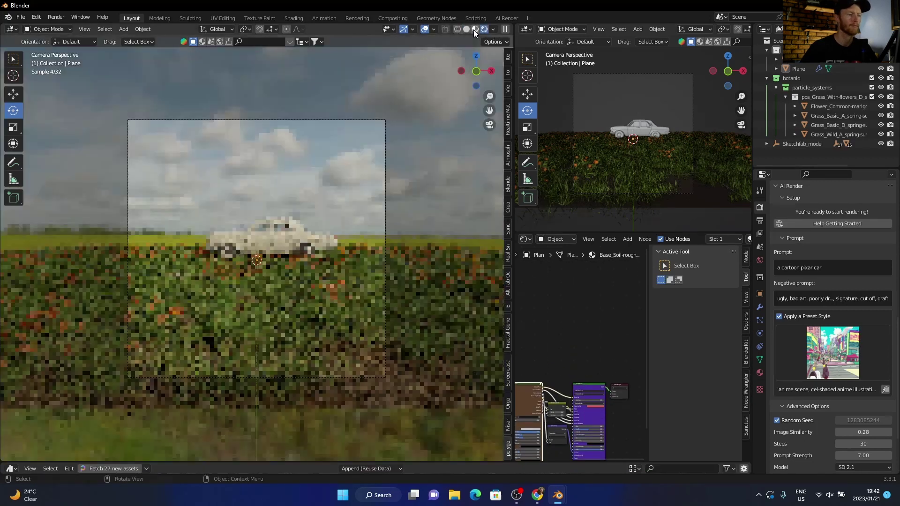
middle_drag(306, 292, 296, 301)
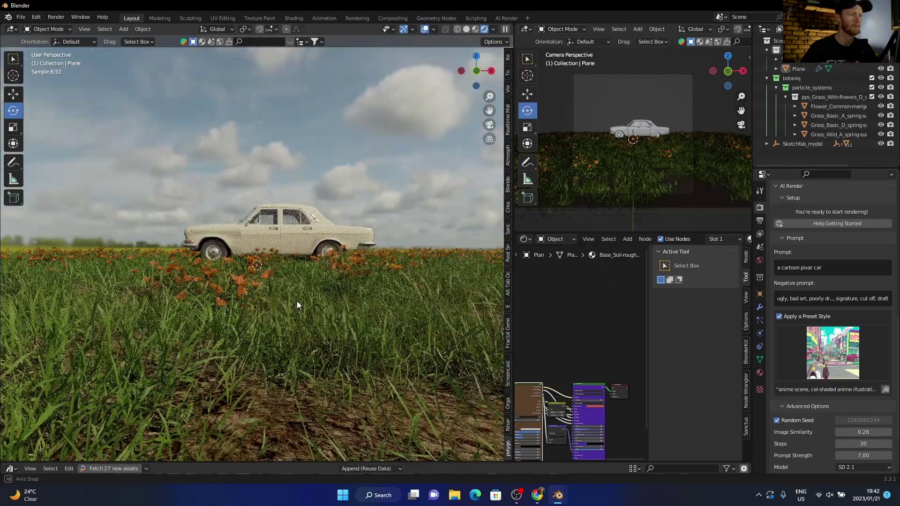
Look through the scene camera and start the AI render with F12
click(783, 59)
key(ctrl+alt+KP_0)
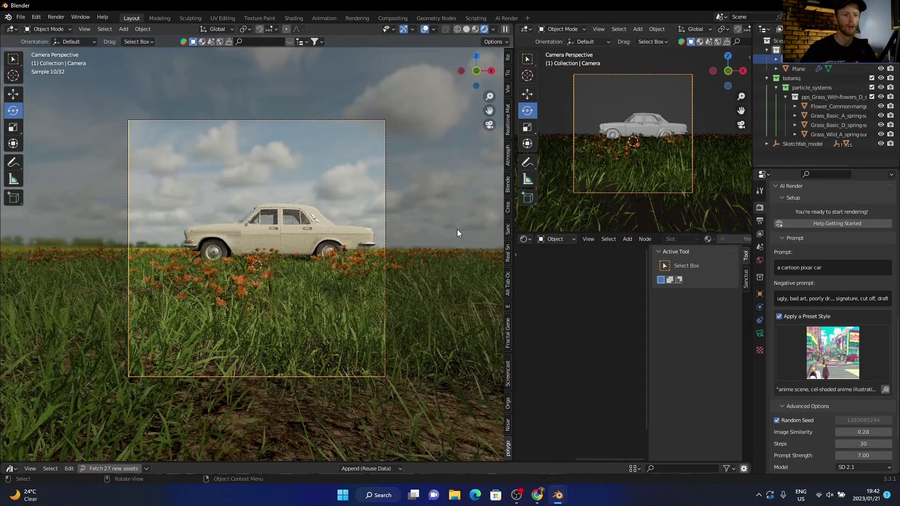
key(F12)
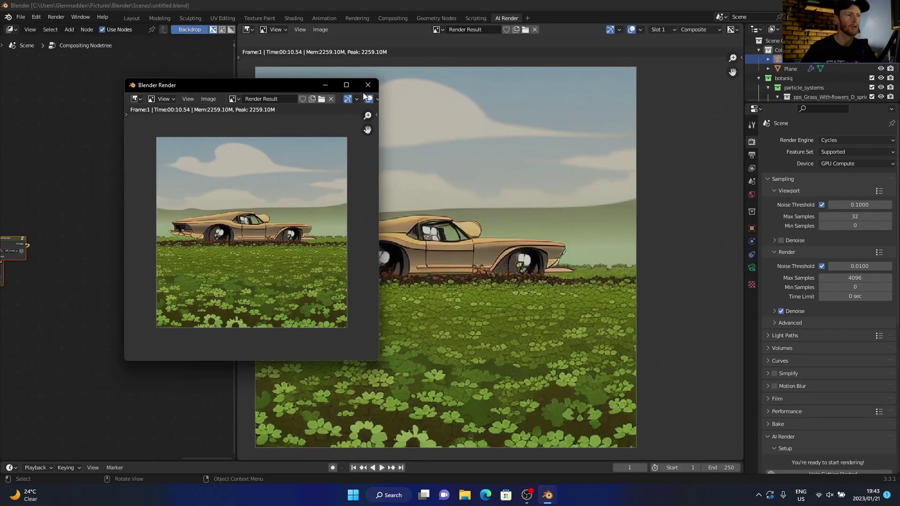
Close the render window to view the cartoon car on clover full size
click(368, 85)
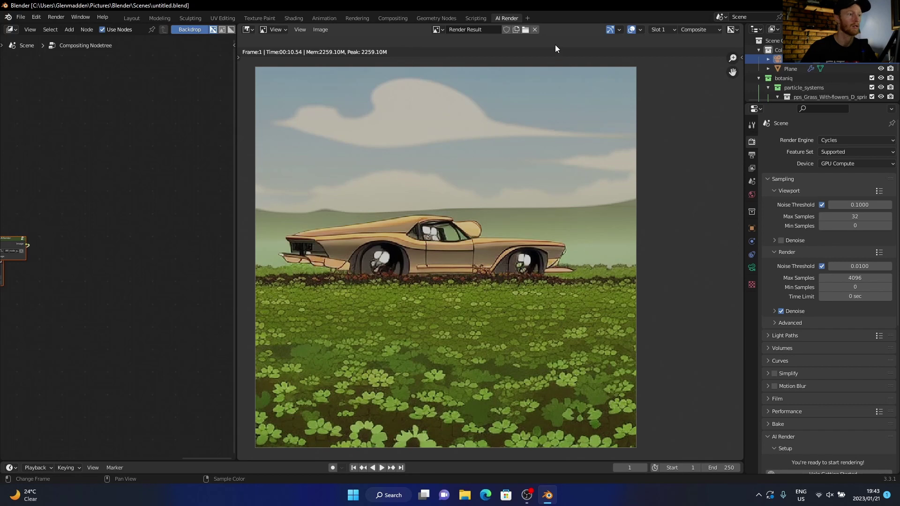
Back in Layout, replace the prompt with 'cyberpunk style scene' and choose the Wadim Kashin preset
click(132, 19)
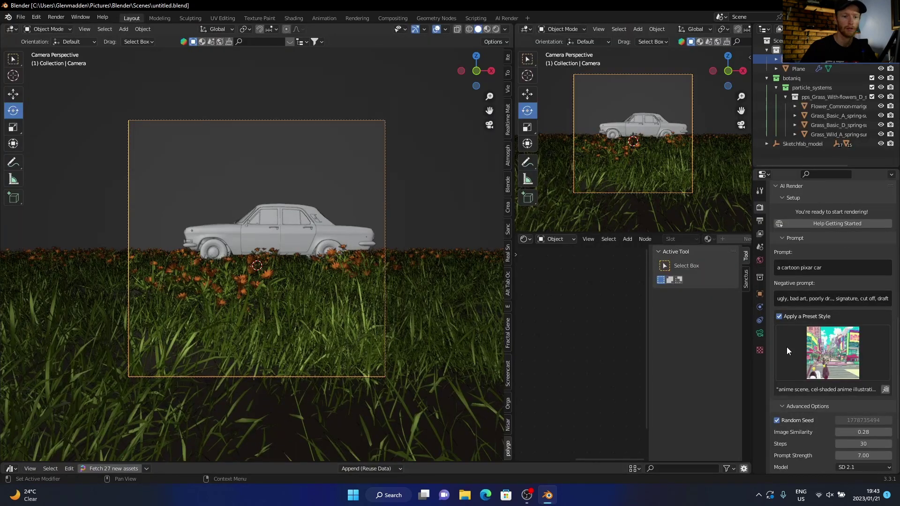
scroll(777, 375, down, 2)
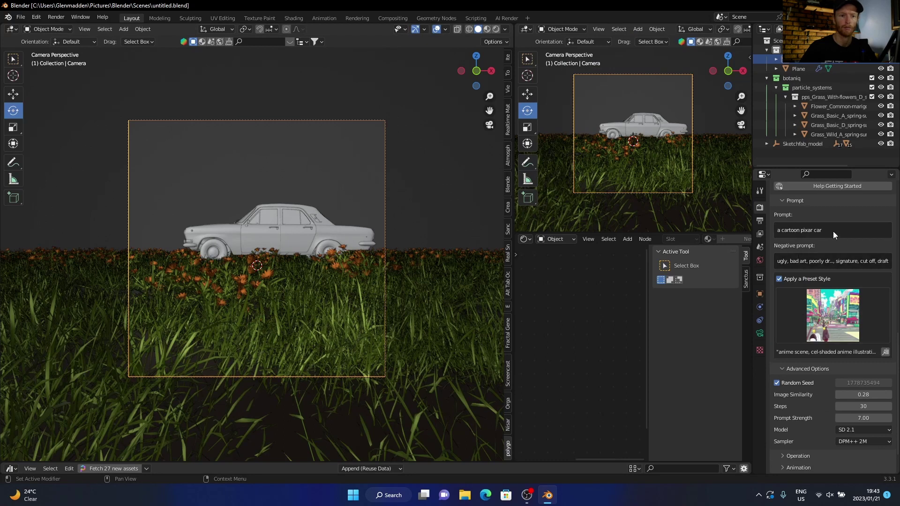
click(831, 231)
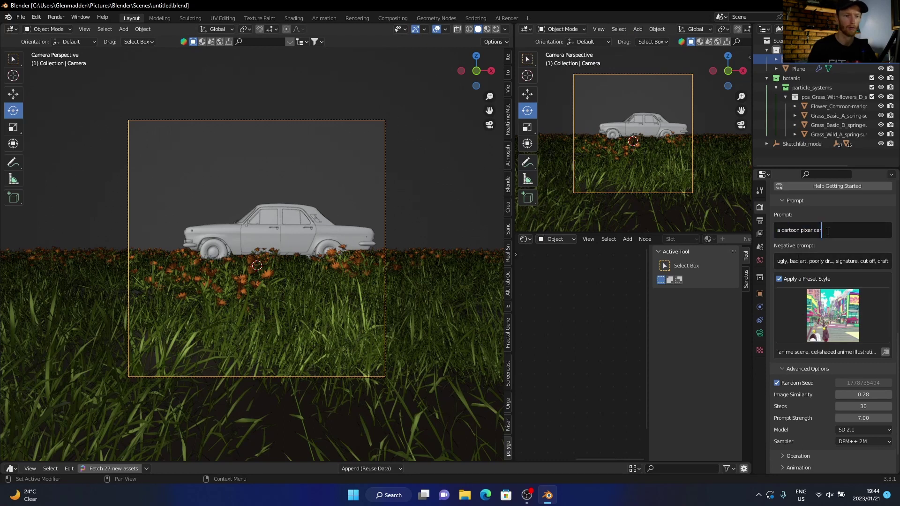
key(BackSpace)
key(BackSpace)
key(BackSpace)
key(BackSpace)
key(BackSpace)
key(BackSpace)
key(BackSpace)
key(BackSpace)
key(BackSpace)
key(BackSpace)
key(BackSpace)
key(BackSpace)
key(BackSpace)
key(BackSpace)
key(BackSpace)
key(BackSpace)
key(BackSpace)
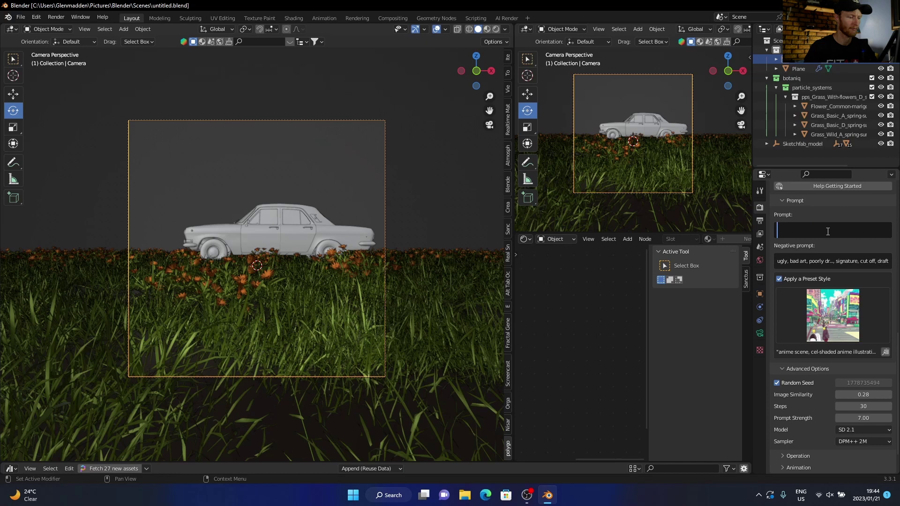
text(cyberpunk)
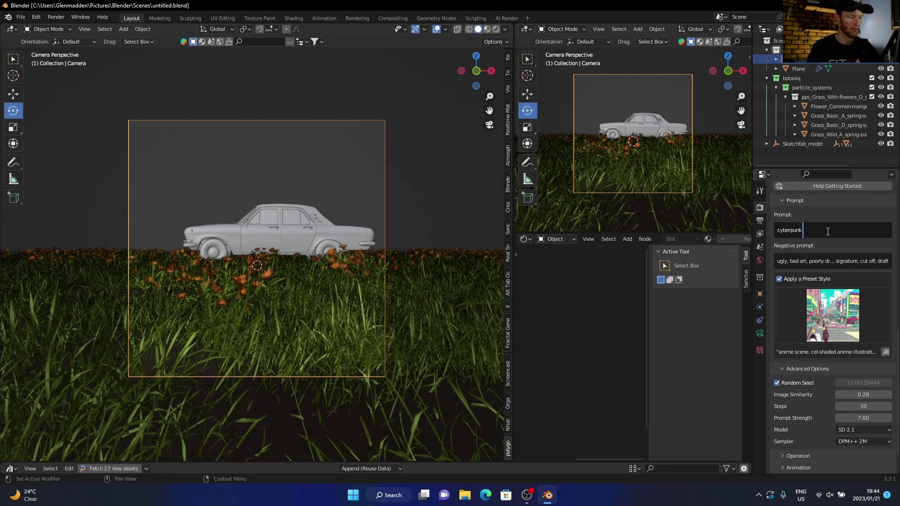
text( style)
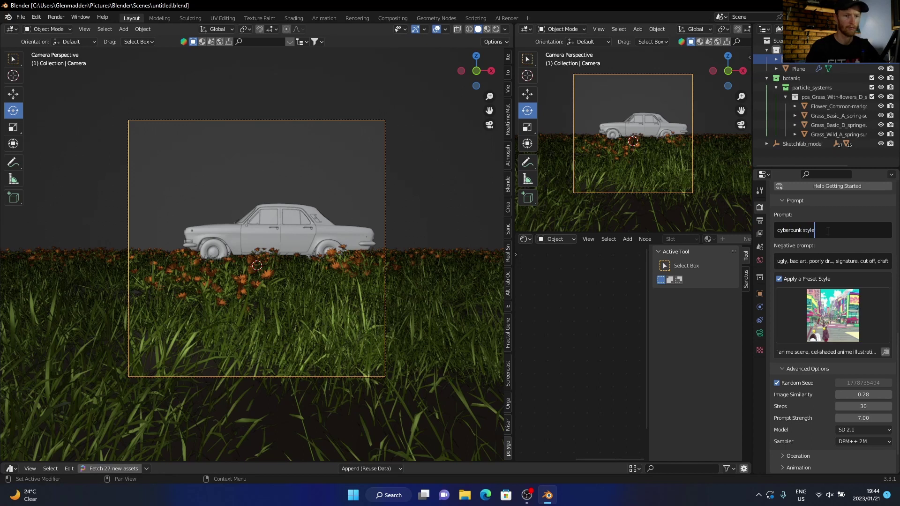
text( s)
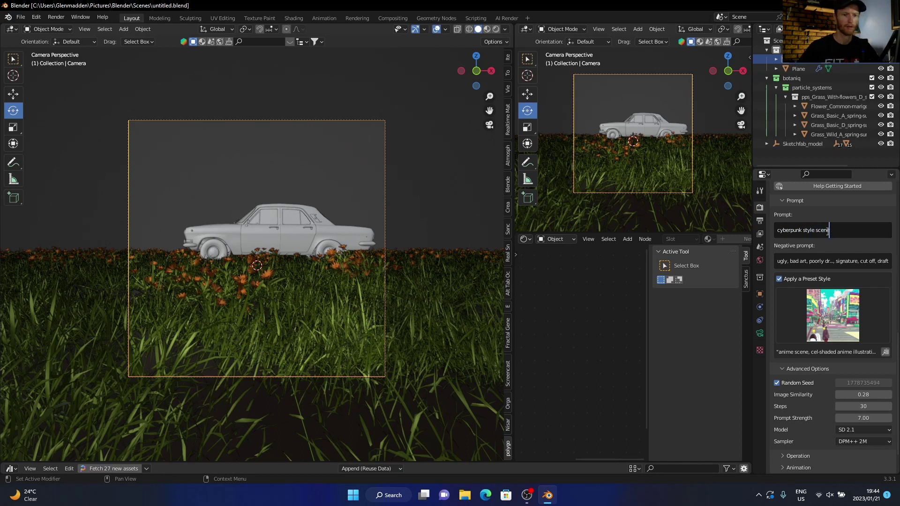
text(cene)
key(Return)
click(832, 315)
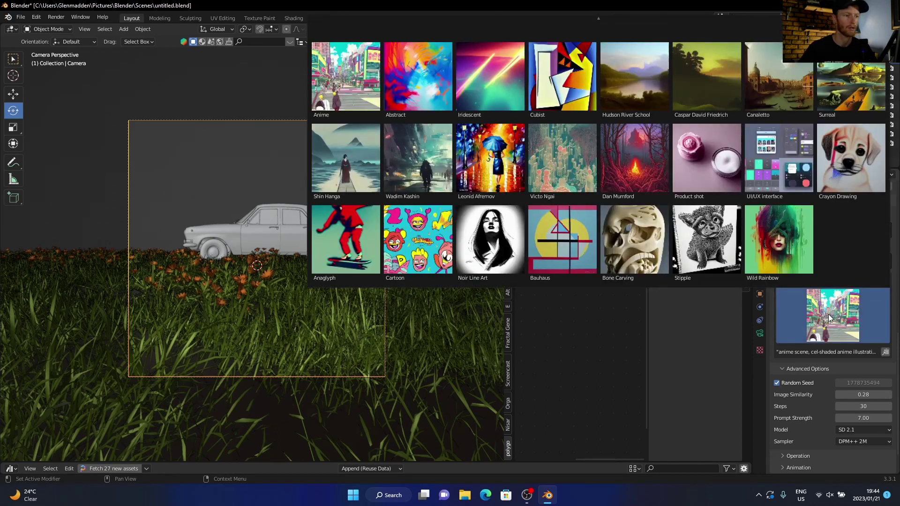
click(413, 162)
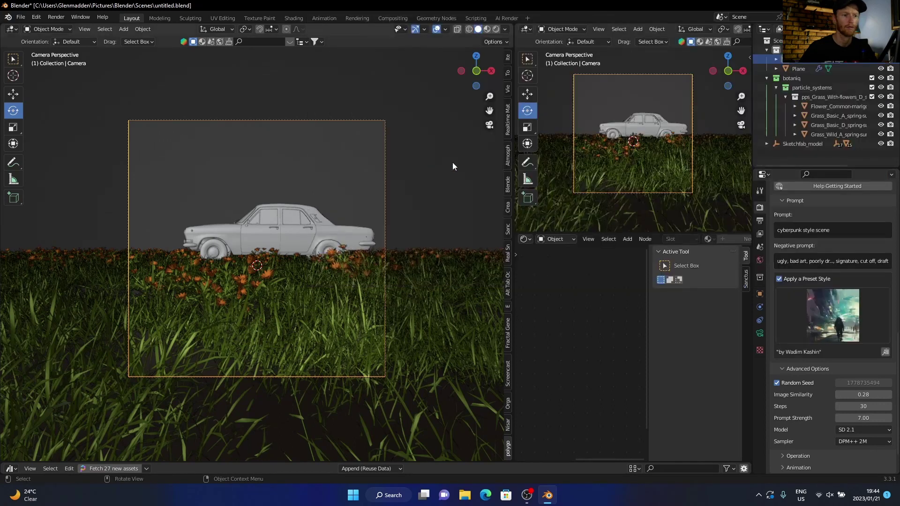
Render with F12 and close the render window to view the cyberpunk figures
key(F12)
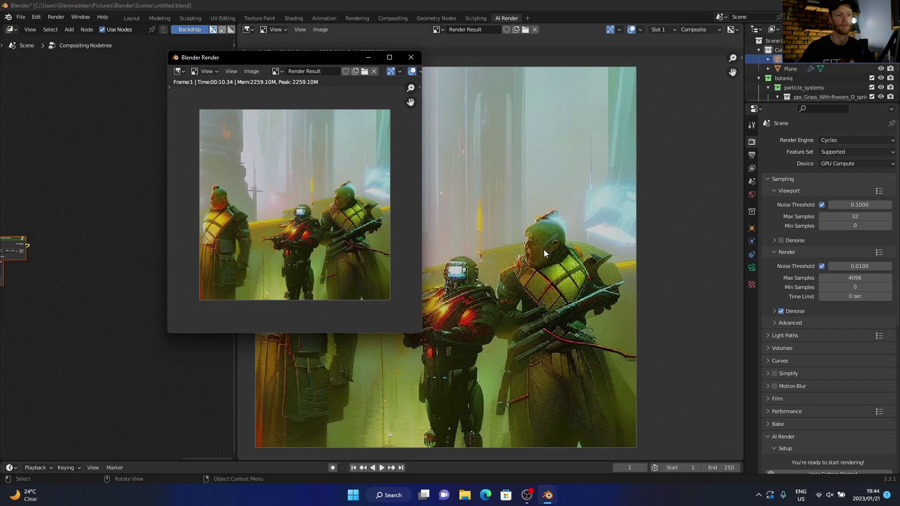
click(411, 57)
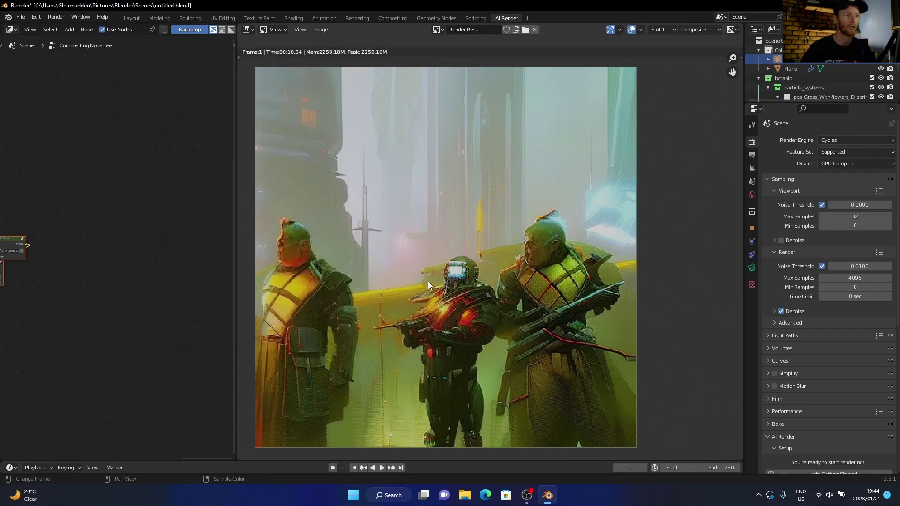
In Layout, box-select and delete the car, grass and camera
click(128, 20)
drag(424, 89, 120, 392)
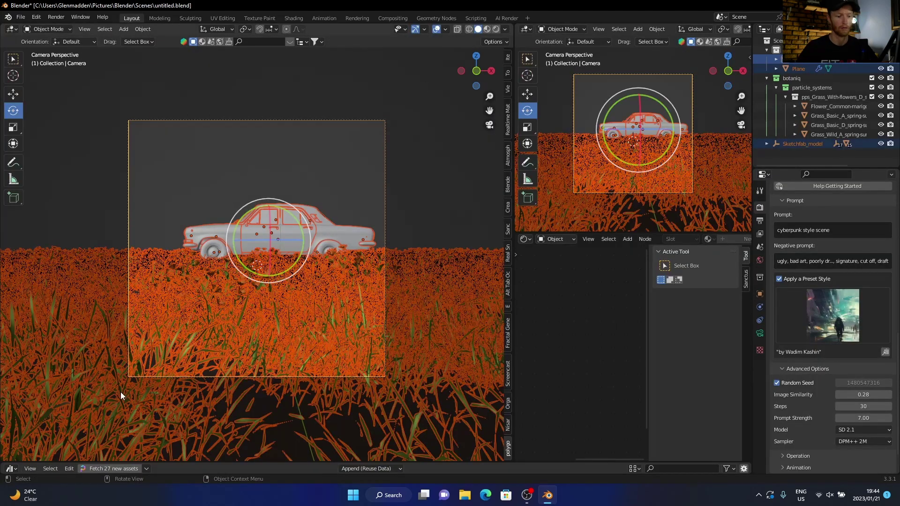
key(Delete)
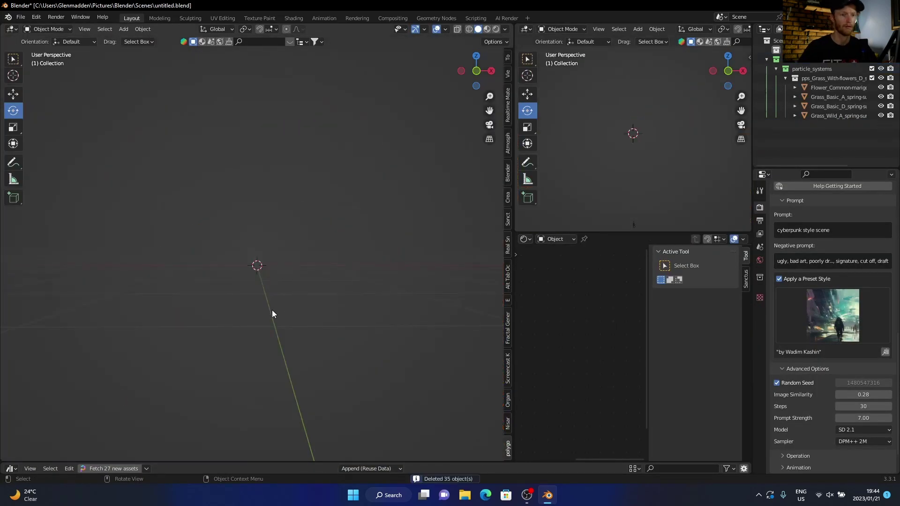
Add a new camera, view through it, set Image Similarity to 0.10 and render
key(shift+a)
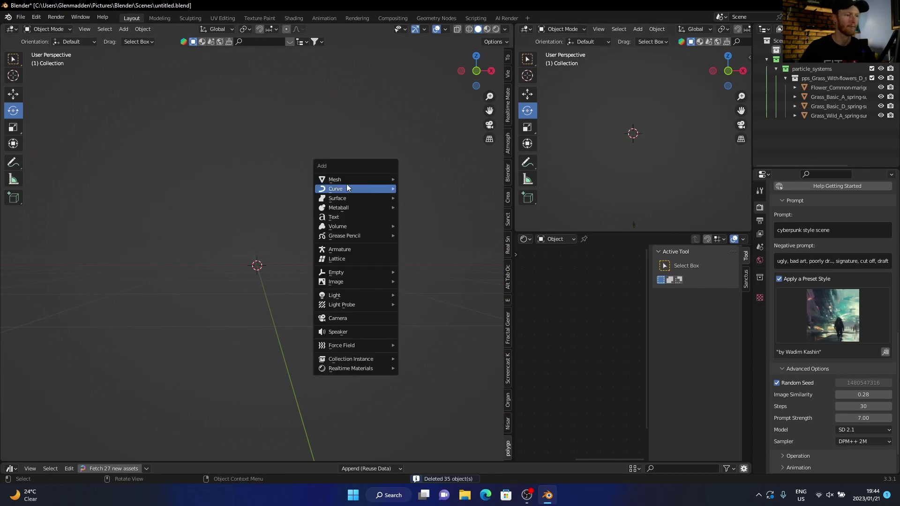
click(338, 318)
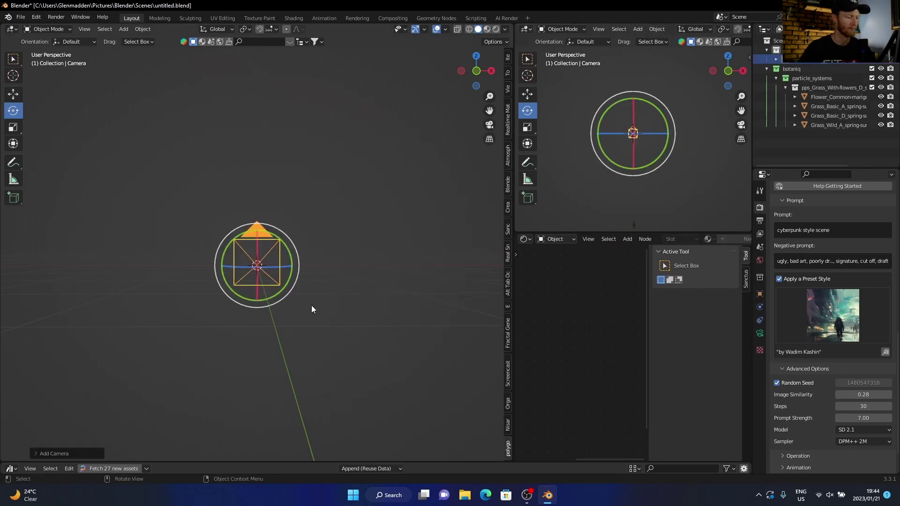
key(KP_0)
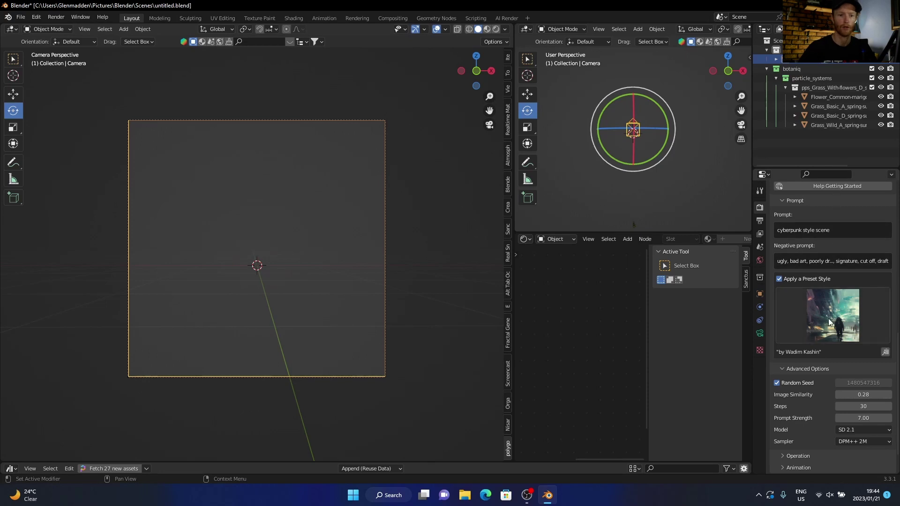
drag(863, 394, 858, 395)
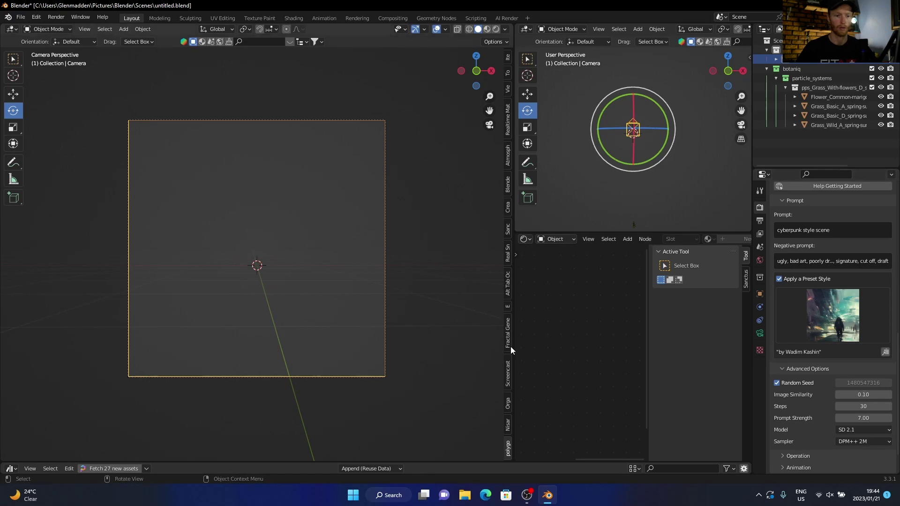
key(F12)
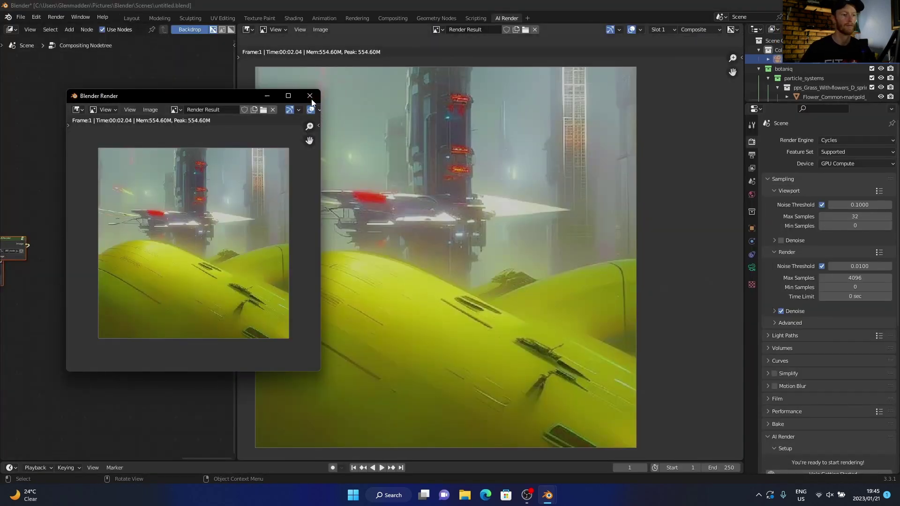
Close the render window and scroll Properties down to the Prompt and Preset Style settings
click(310, 96)
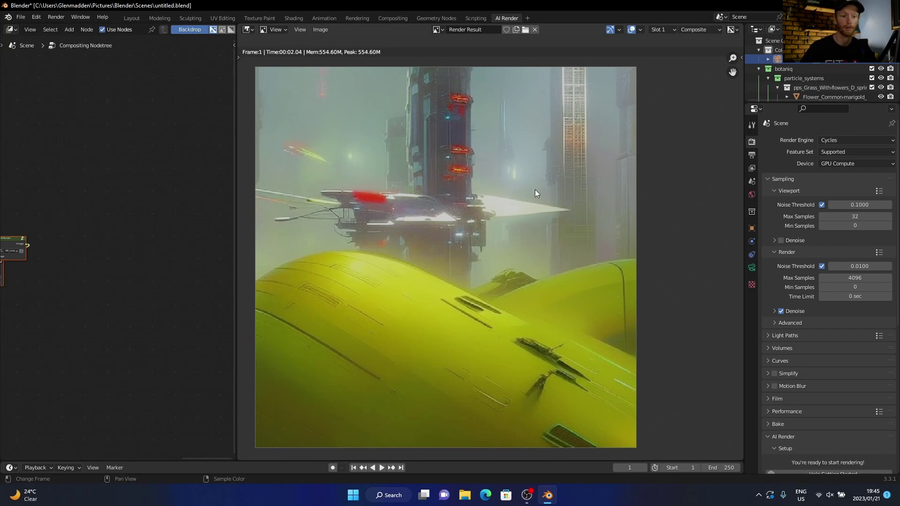
scroll(804, 354, down, 5)
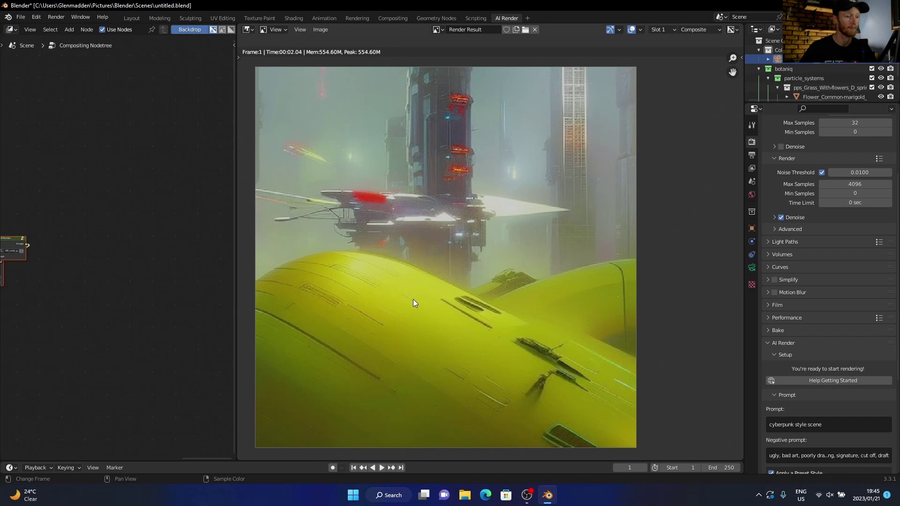
scroll(784, 451, down, 5)
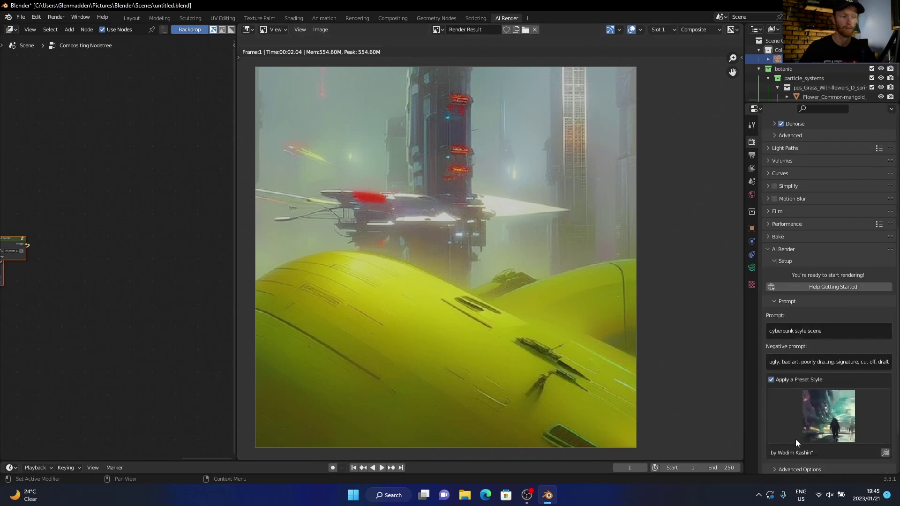